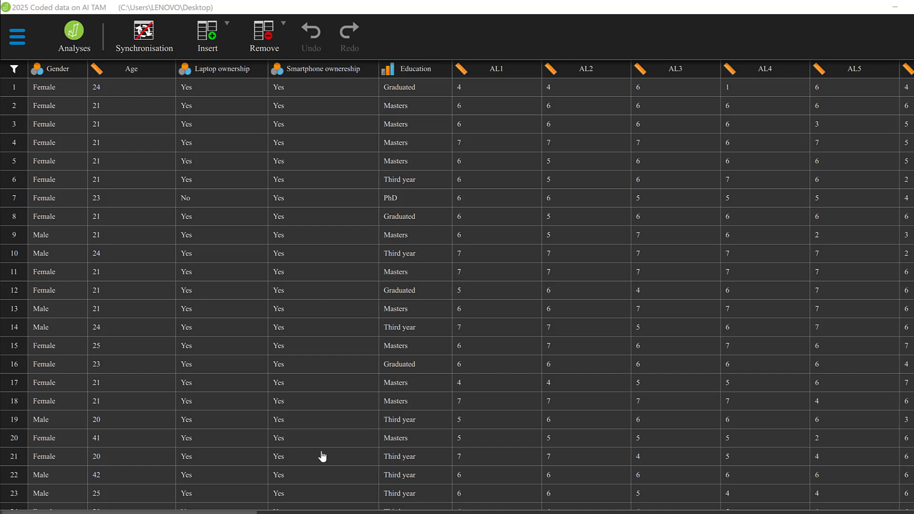
- Scroll the data grid to check the PE and INT columns, then return to the analyses view
left_click_drag(262, 512, 433, 498)
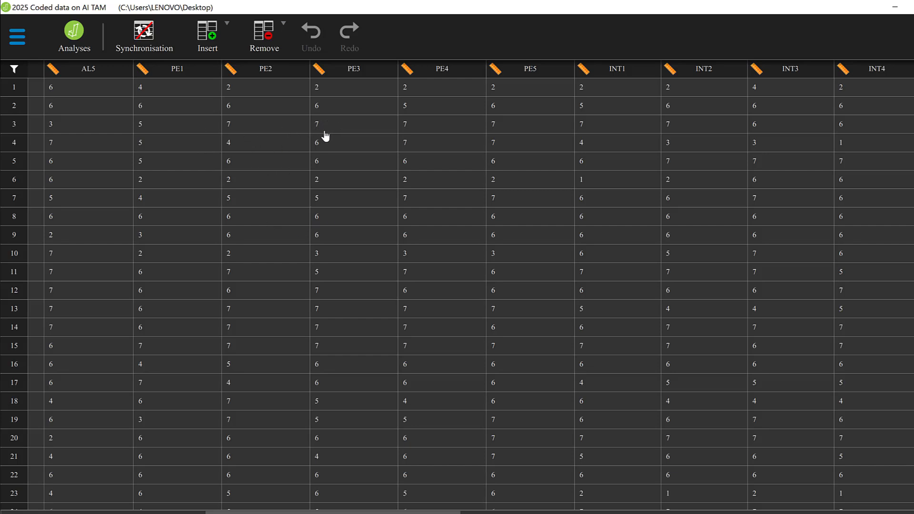
left_click(77, 43)
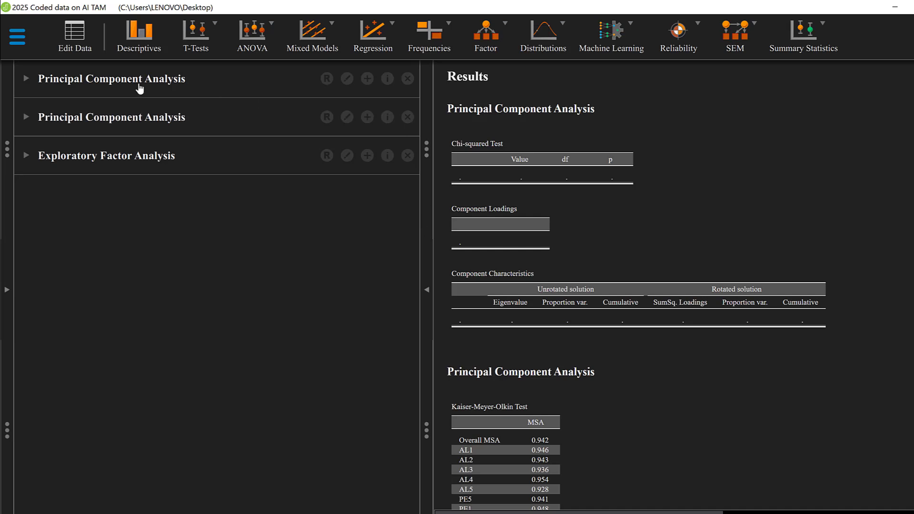
- Add a Confirmatory Factor Analysis and rename its first factor to 'Factor 1 AL'
left_click(490, 40)
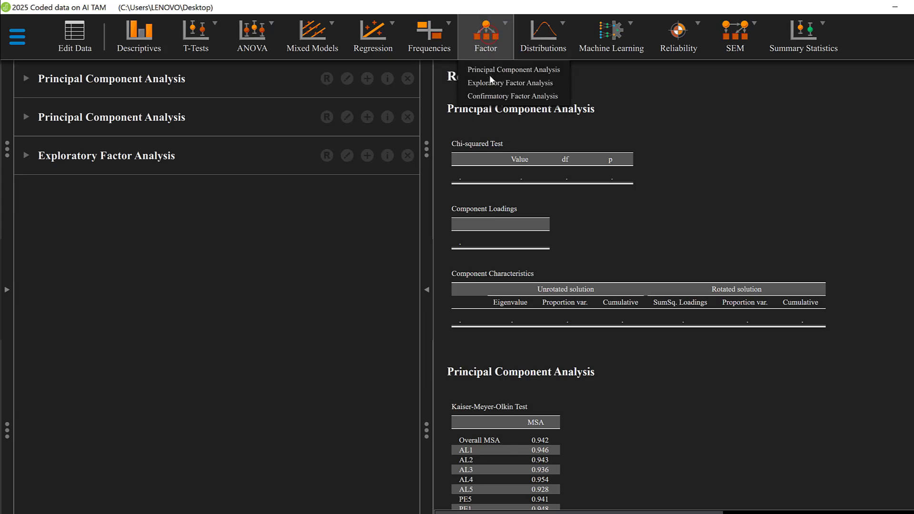
left_click(490, 96)
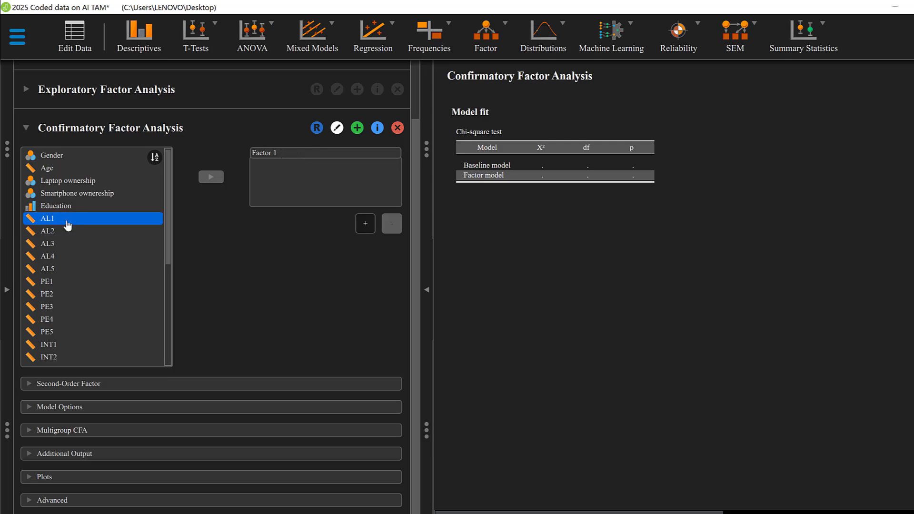
left_click(292, 150)
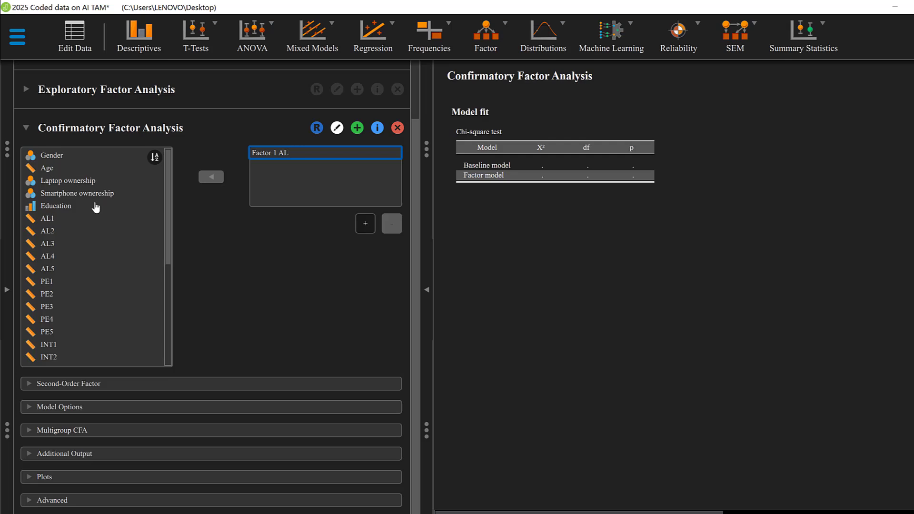
left_click(47, 218)
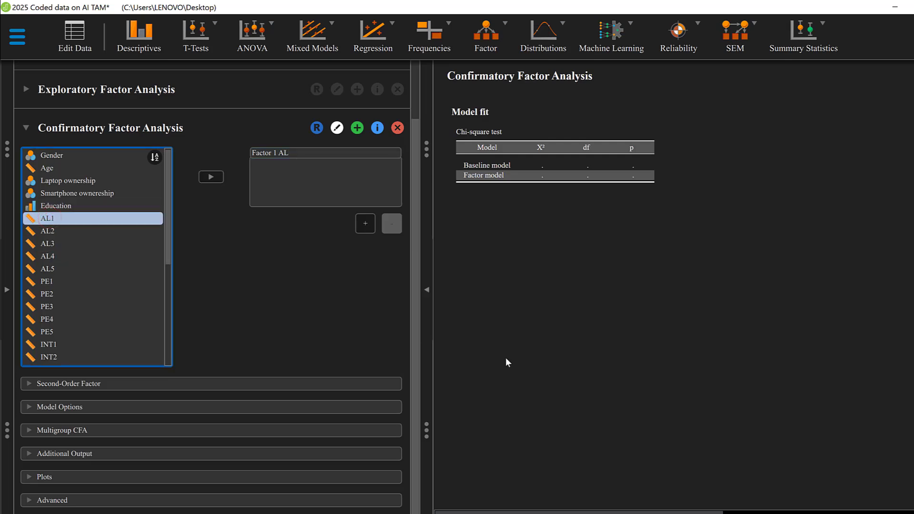
left_click(542, 512)
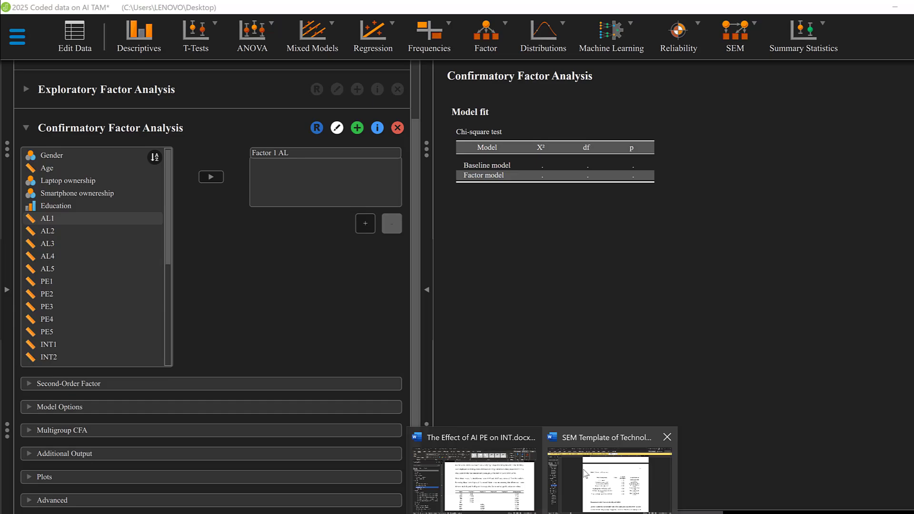
- Show 'The Effect of AI PE on INT.docx' in Word at its Reliability and validity loadings table
left_click(503, 469)
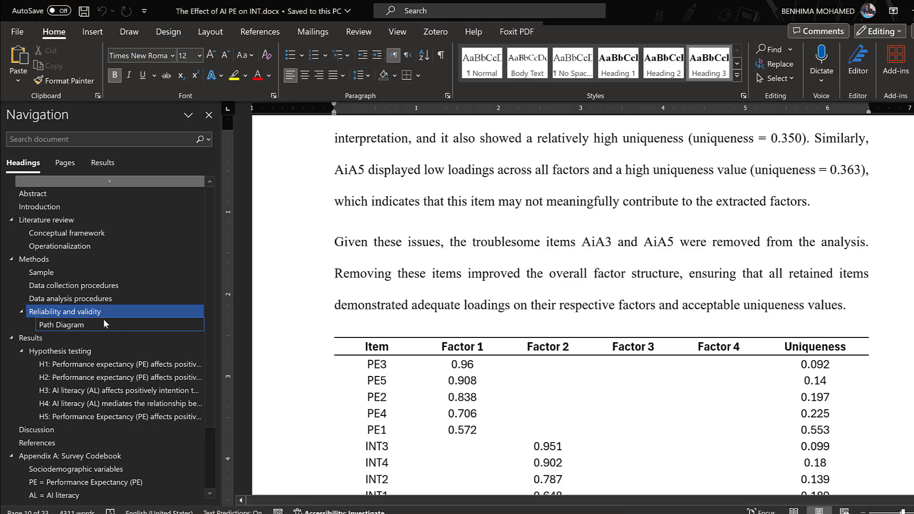
scroll(56, 378, "down", 2)
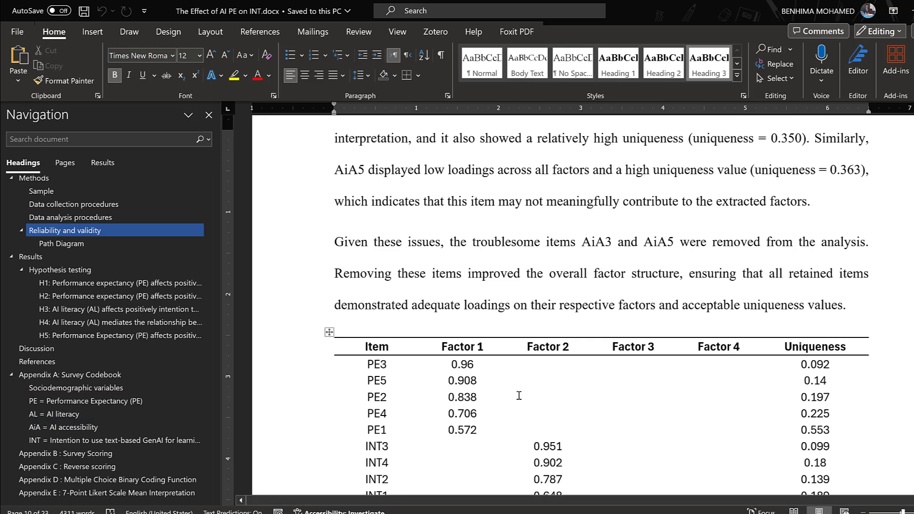
- Back in JASP, assign items PE1–PE5 to the first factor
key("alt+Tab")
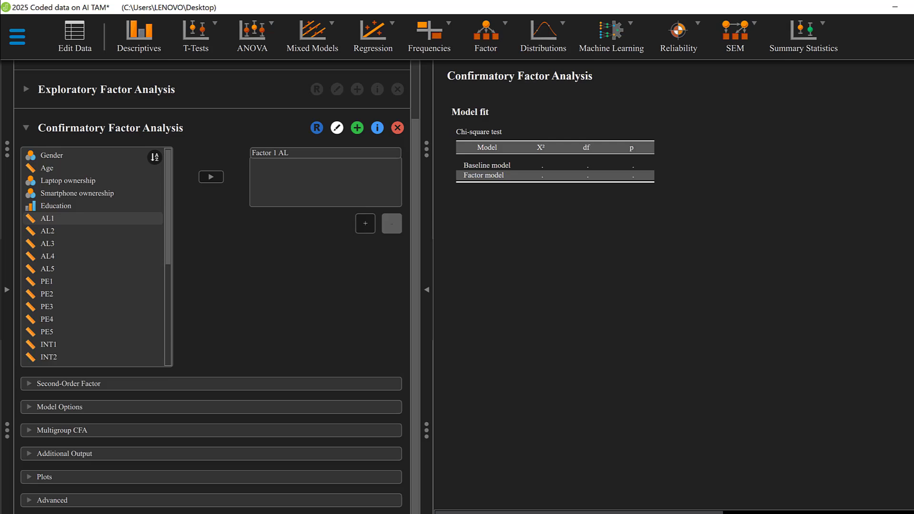
left_click(113, 294)
left_click(76, 256)
scroll(61, 256, "down", 4)
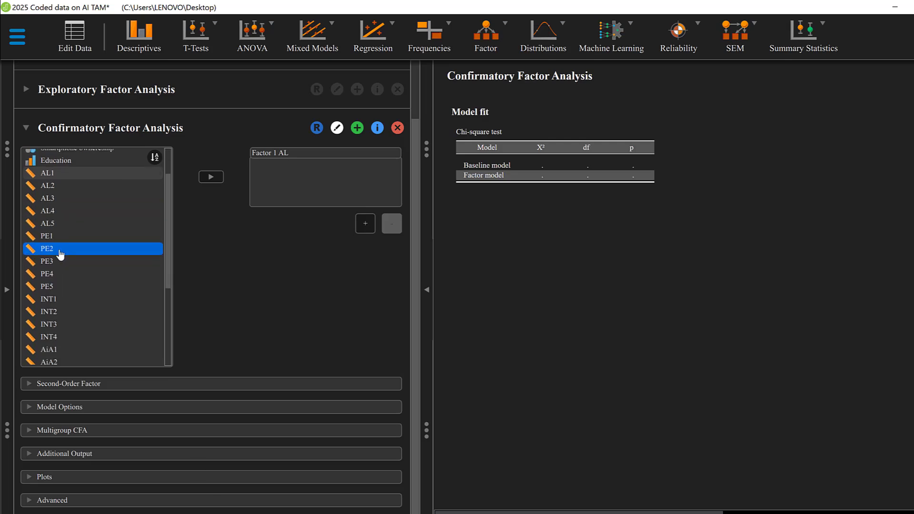
left_click(54, 251)
left_click(51, 191)
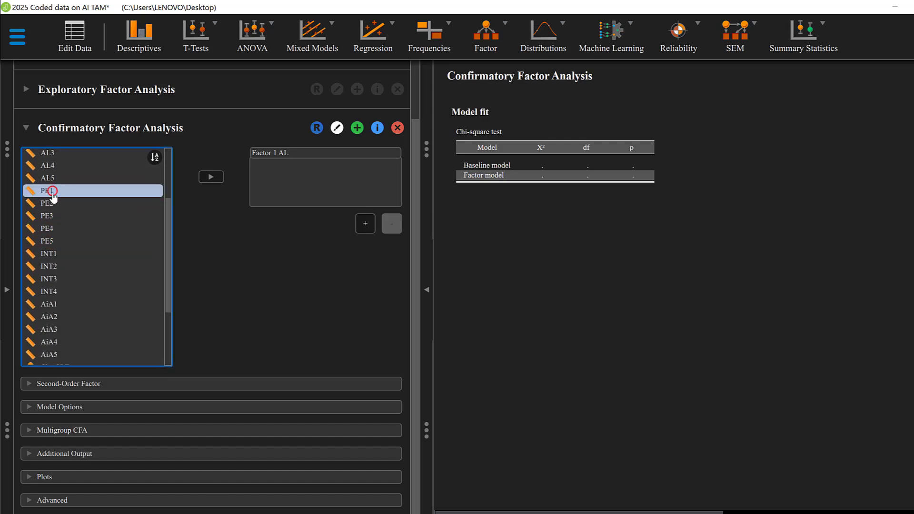
left_click(55, 241, "shift")
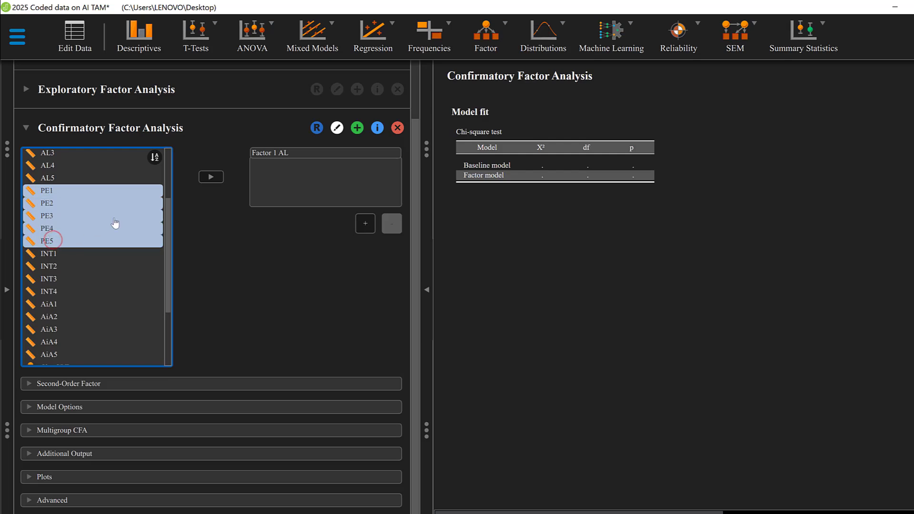
left_click(208, 177)
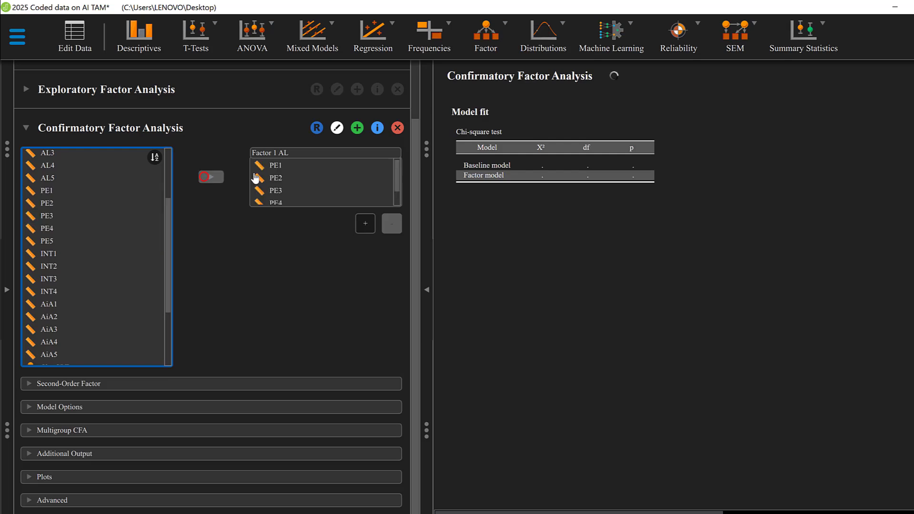
- Rename the first factor to 'Factor 1 PE' and add an empty Factor 2
left_click(285, 153)
double_click(285, 152)
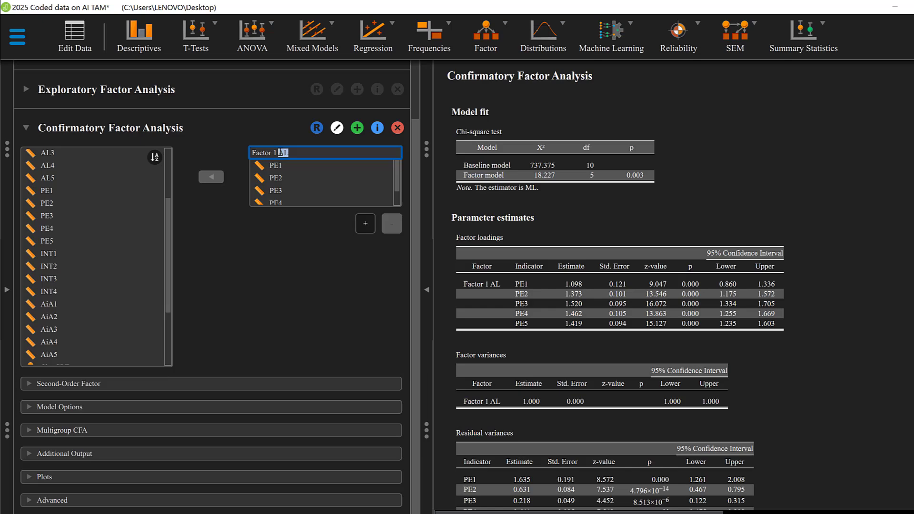
left_click(365, 224)
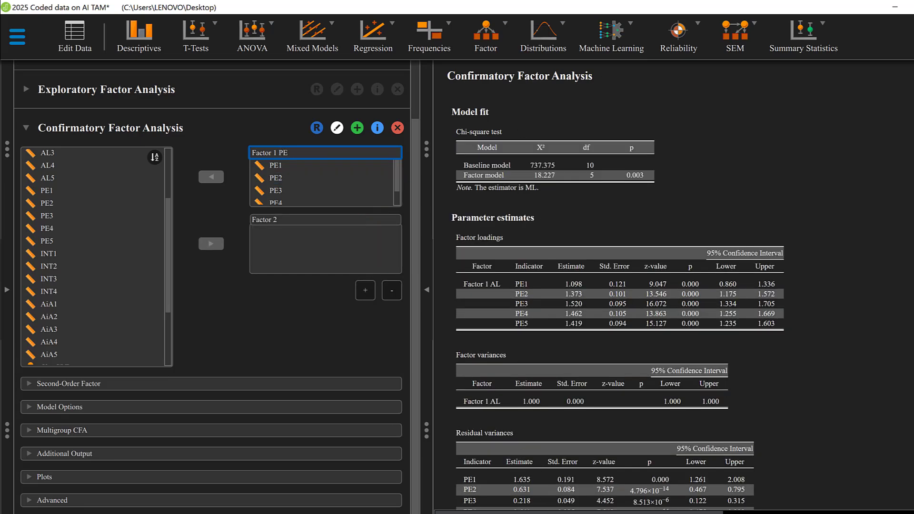
- Review the Word report's loading table to see which PE, INT, AL and AiA items load on each factor
left_click(502, 484)
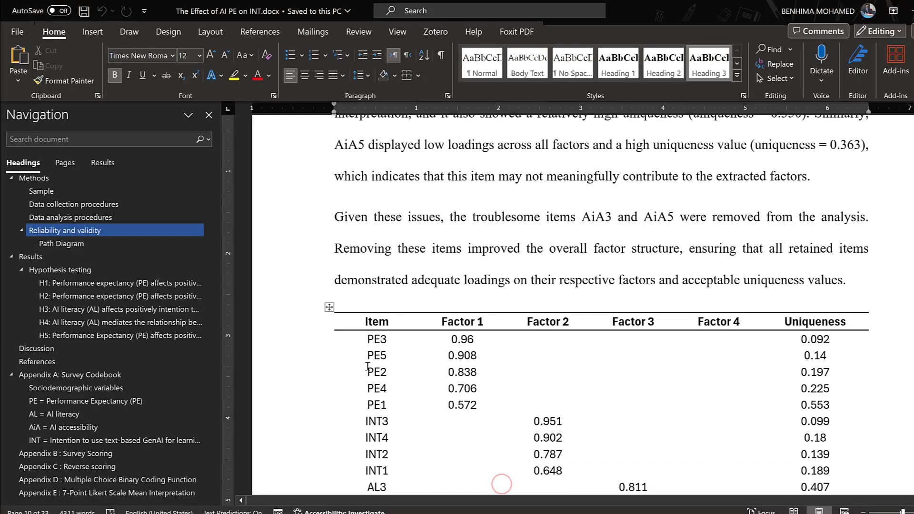
scroll(368, 366, "down", 2)
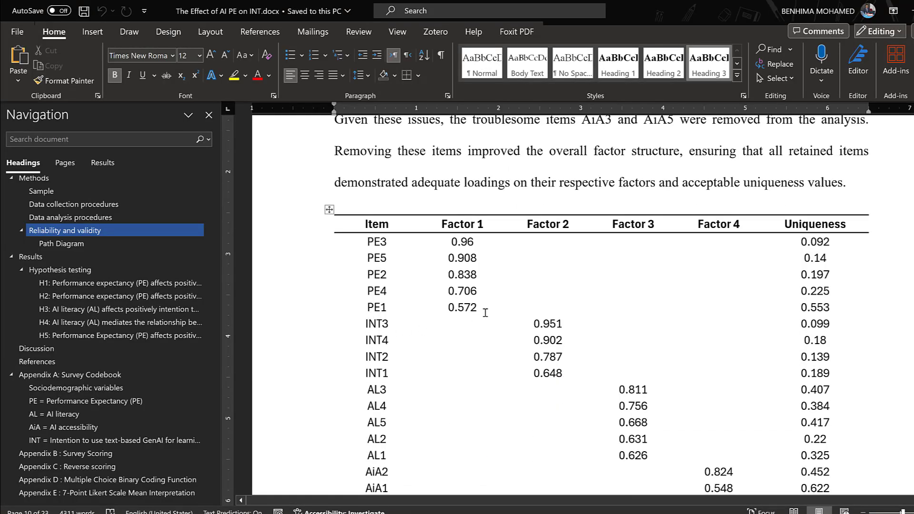
scroll(409, 345, "down", 3)
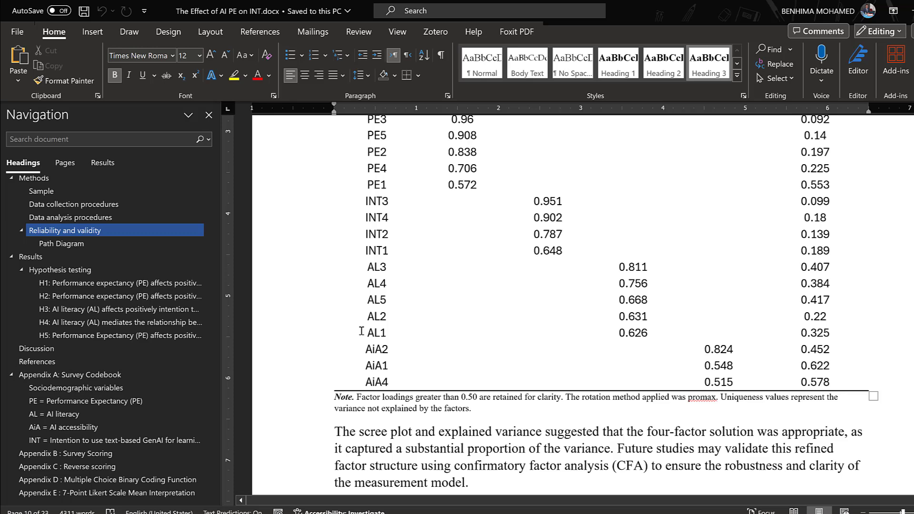
scroll(402, 184, "up", 1)
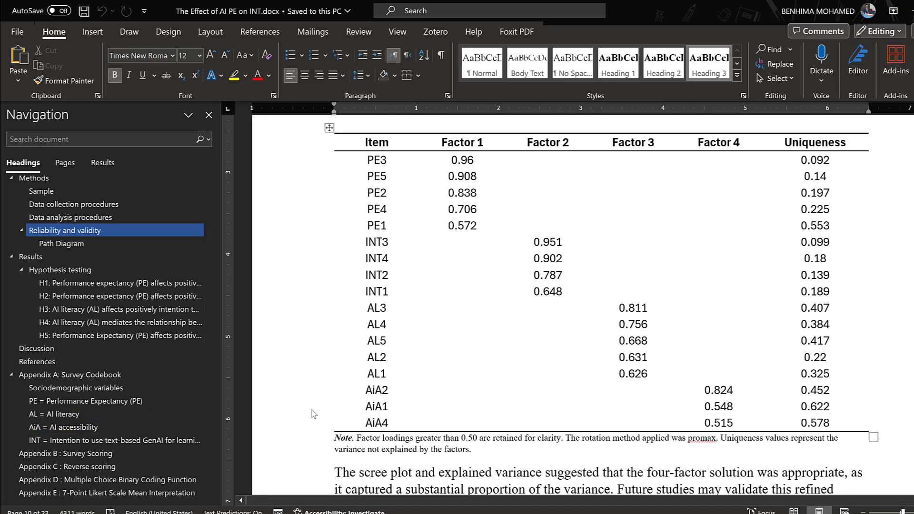
- Name Factor 2 'INT' and assign INT1–INT4 to it
left_click(209, 495)
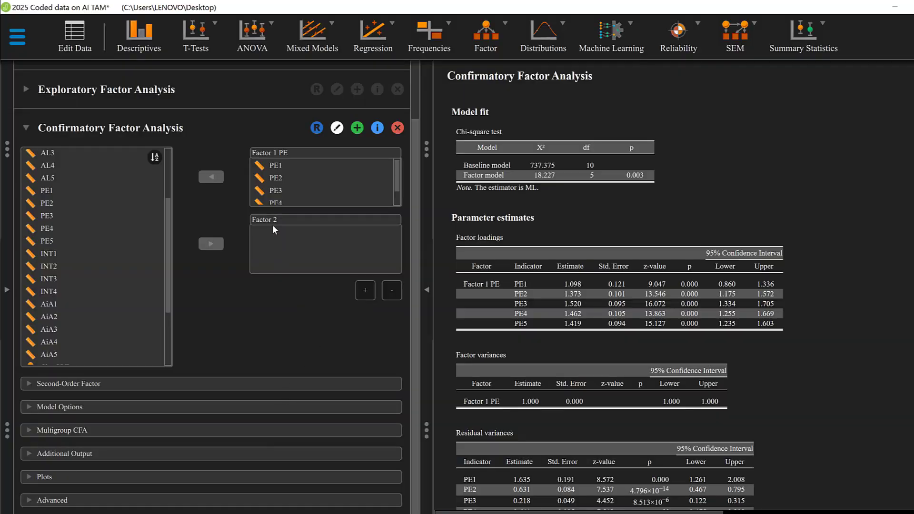
left_click(299, 220)
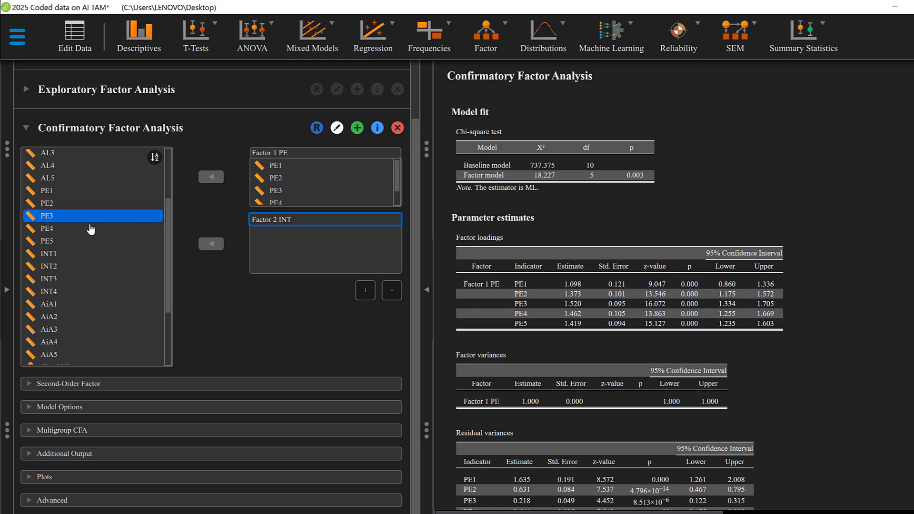
left_click(54, 249)
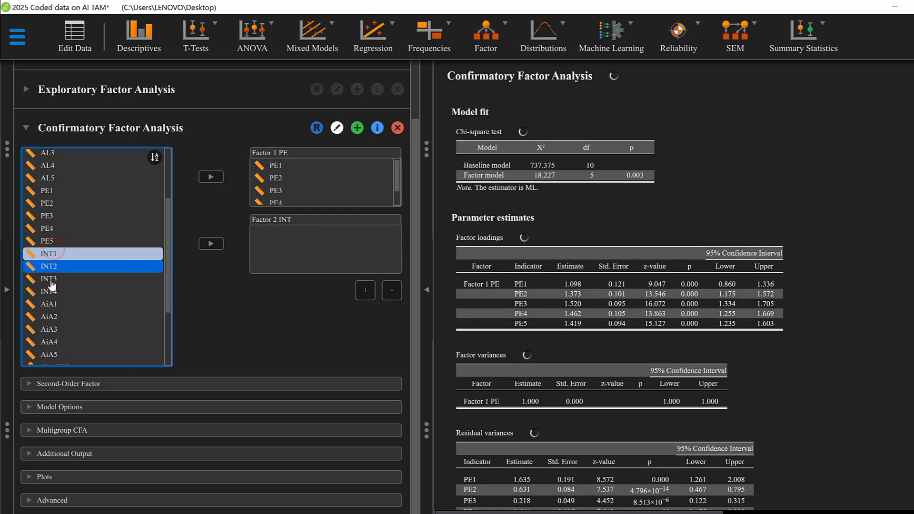
left_click(49, 291, "shift")
left_click(211, 243)
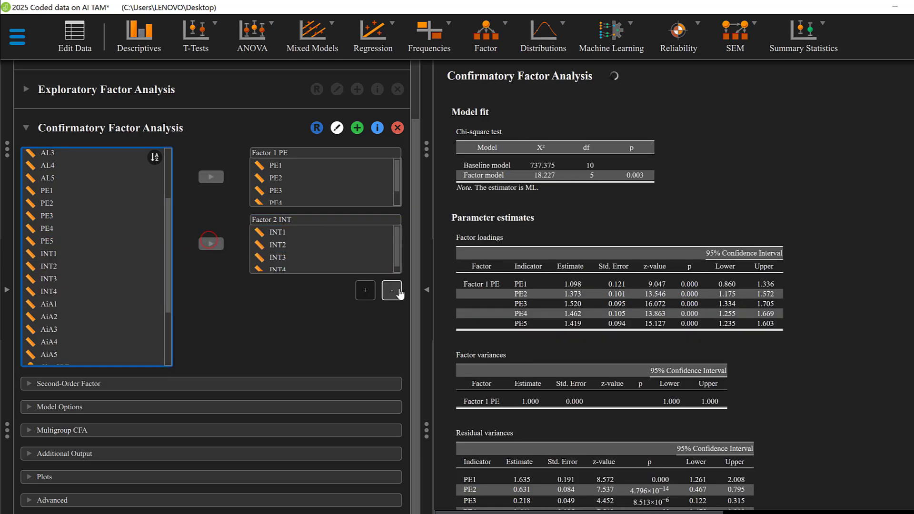
- Add a third factor and name it AL, checking the Word report for its items
left_click(363, 290)
left_click(287, 289)
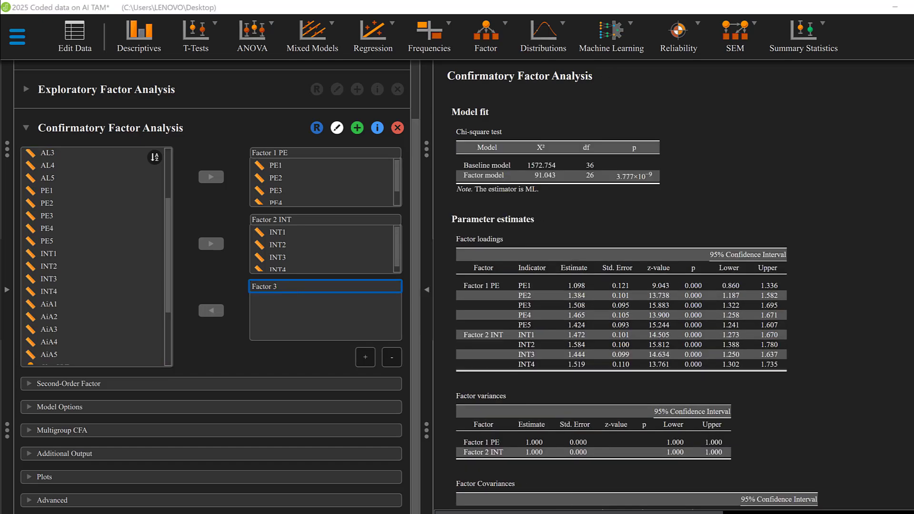
left_click(498, 488)
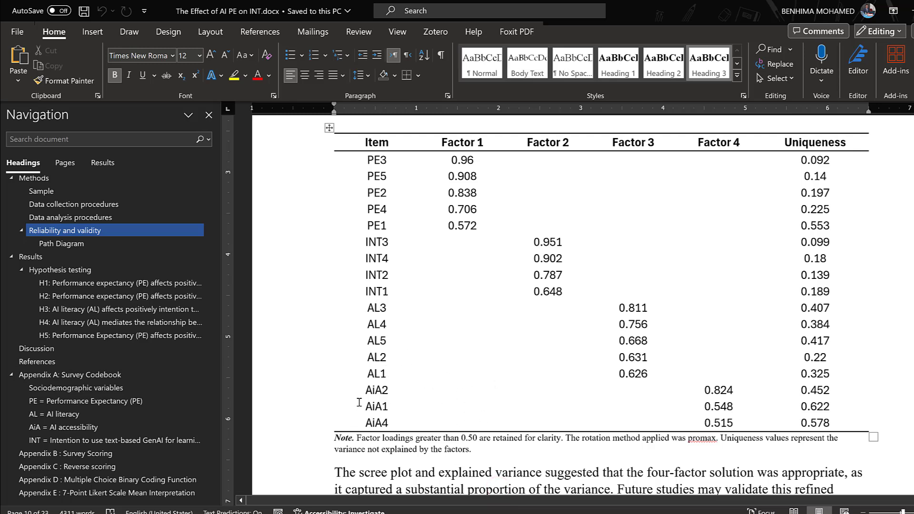
left_click(215, 495)
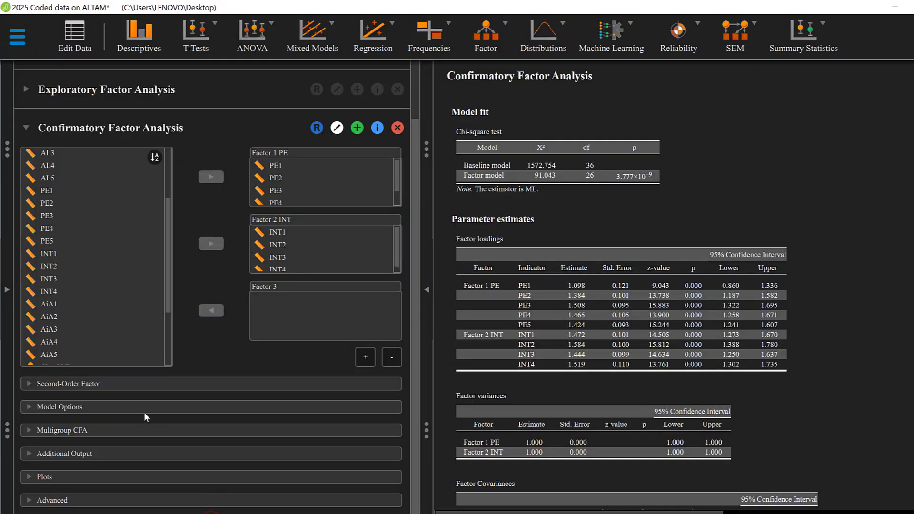
left_click(282, 285)
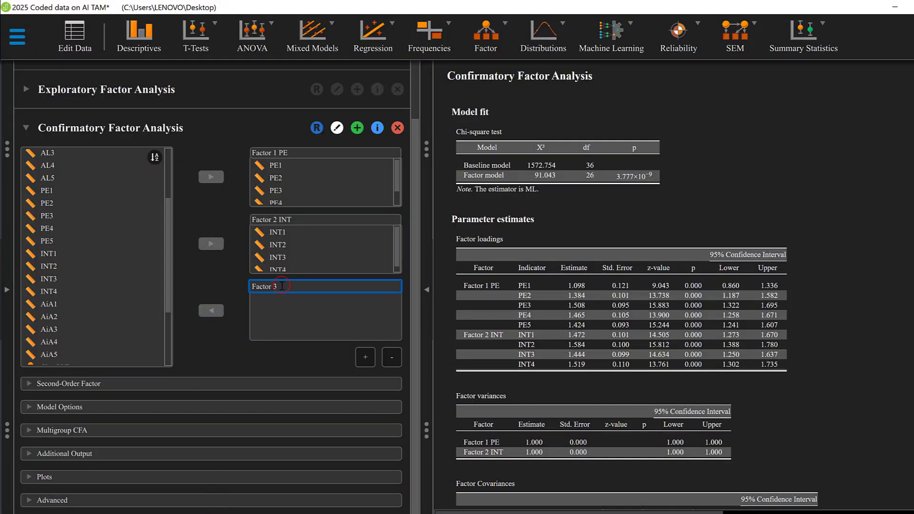
- Assign AL1–AL5 to Factor 3 AL
left_click(53, 342)
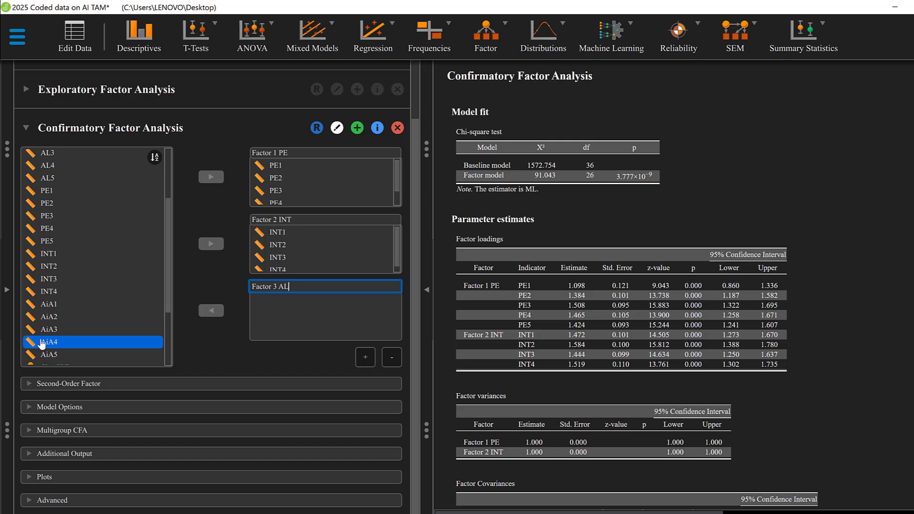
left_click(53, 266)
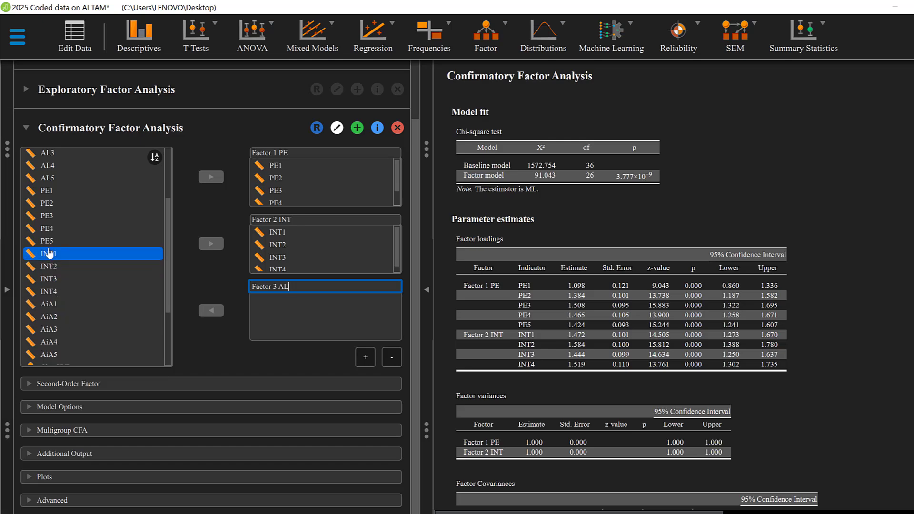
scroll(55, 252, "up", 5)
left_click(59, 230)
left_click(48, 218)
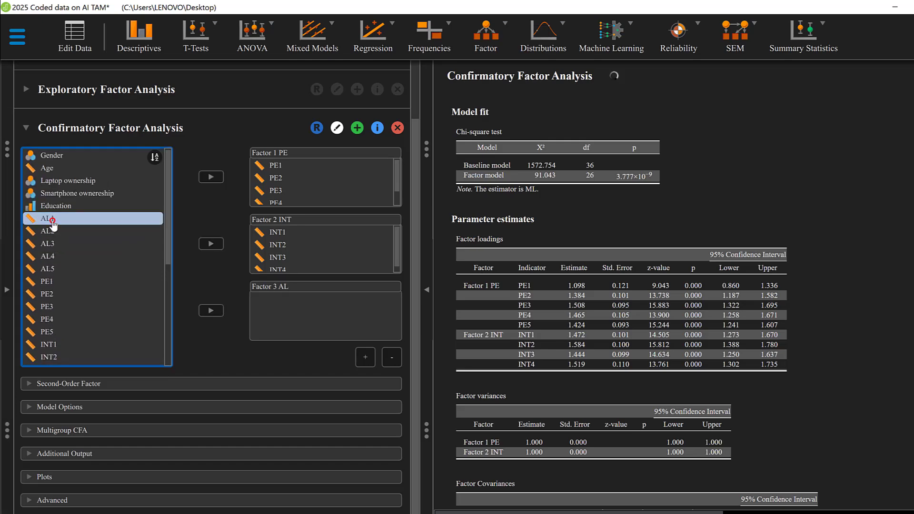
left_click(48, 265, "shift")
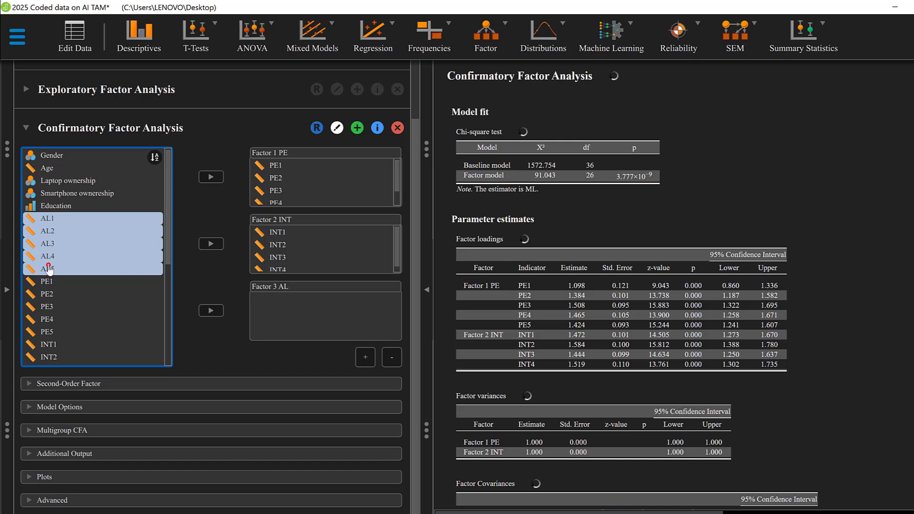
left_click(211, 311)
- Add a fourth factor named AiA and bring the Word manuscript back to the front
left_click(365, 357)
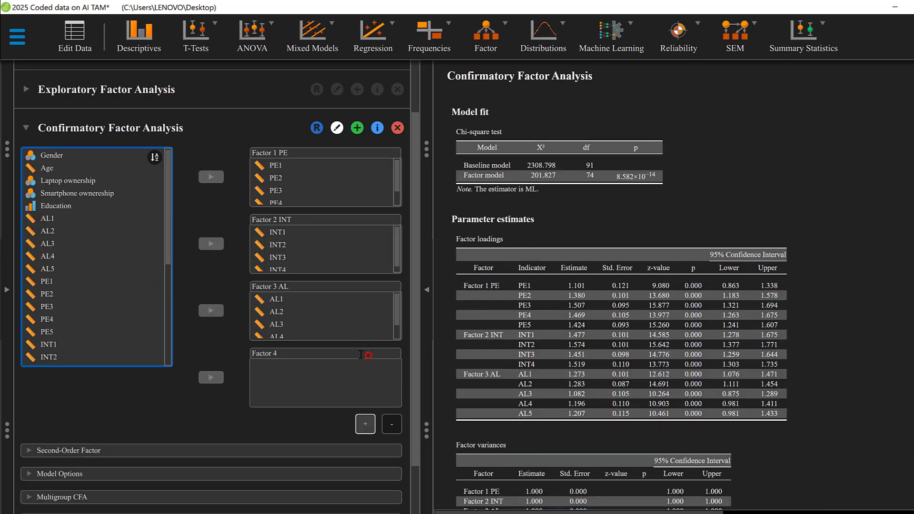
left_click(285, 353)
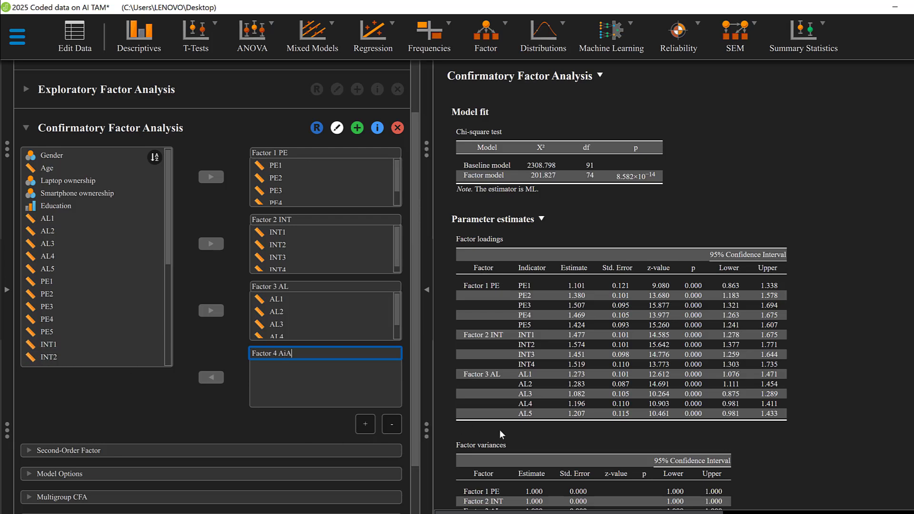
mouse_move(544, 513)
left_click(493, 481)
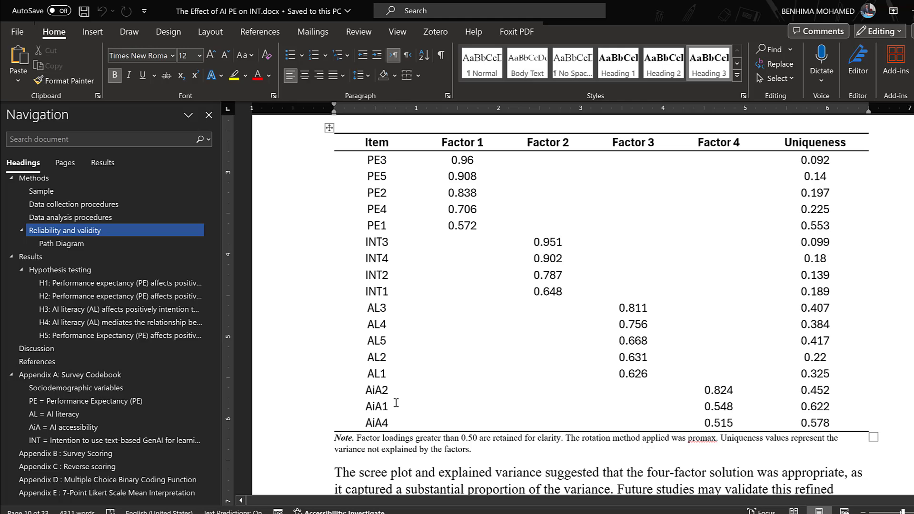
- Assign AiA1, AiA2 and AiA4 to Factor 4 AiA, refitting to χ² 257.543 on 113 df
left_click(210, 506)
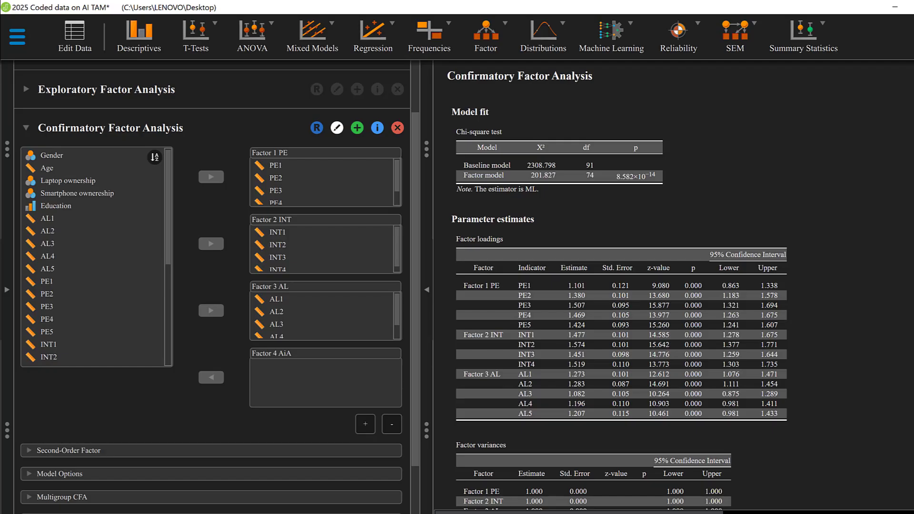
scroll(65, 300, "down", 5)
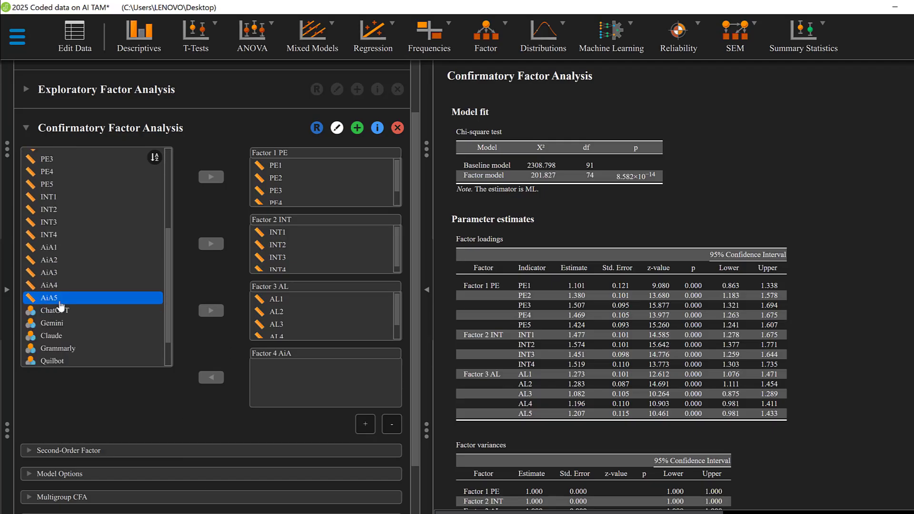
scroll(59, 286, "up", 2)
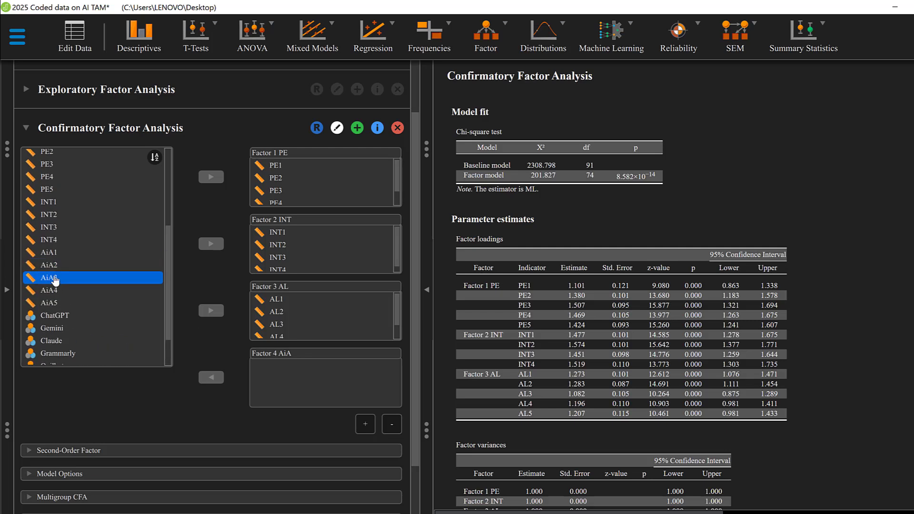
left_click(55, 264)
left_click(52, 253, "shift")
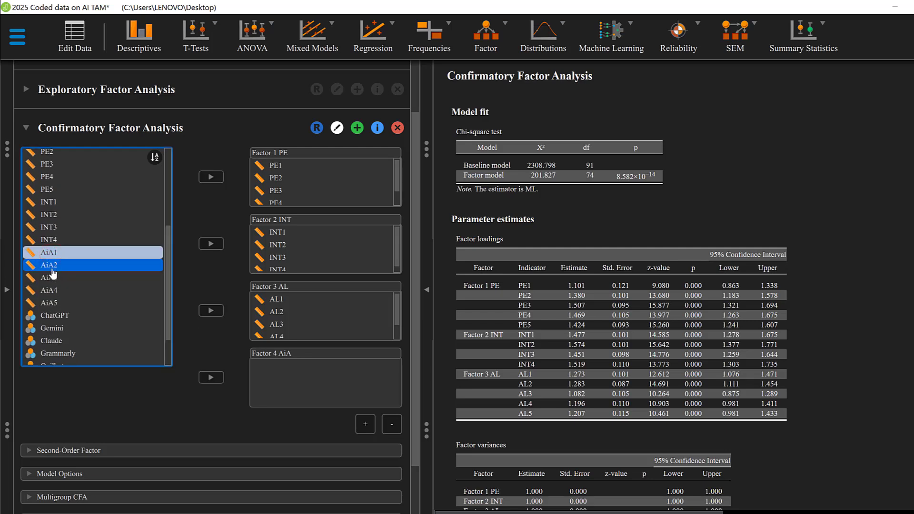
left_click(52, 290, "ctrl")
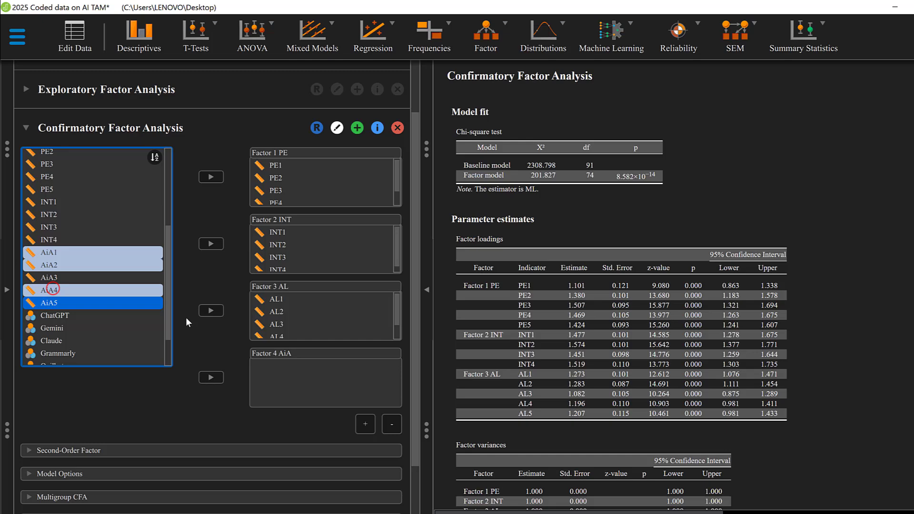
left_click(209, 381)
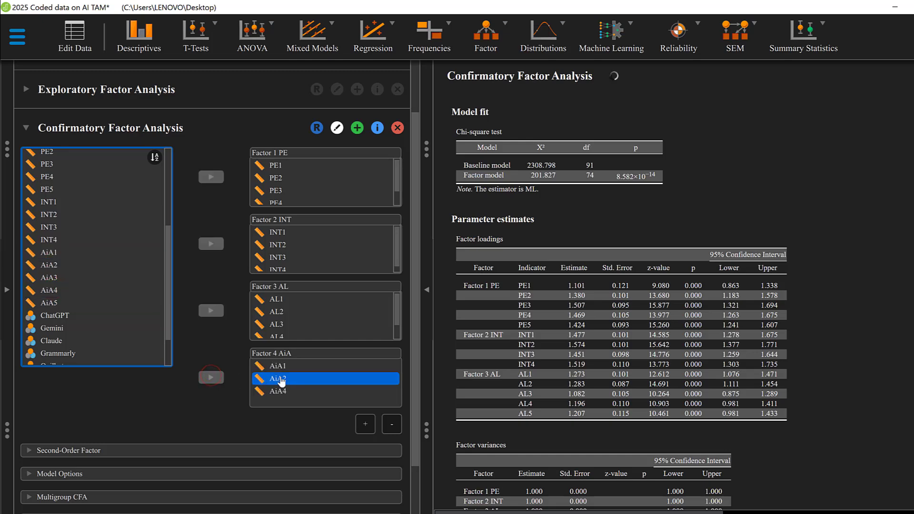
scroll(558, 367, "down", 4)
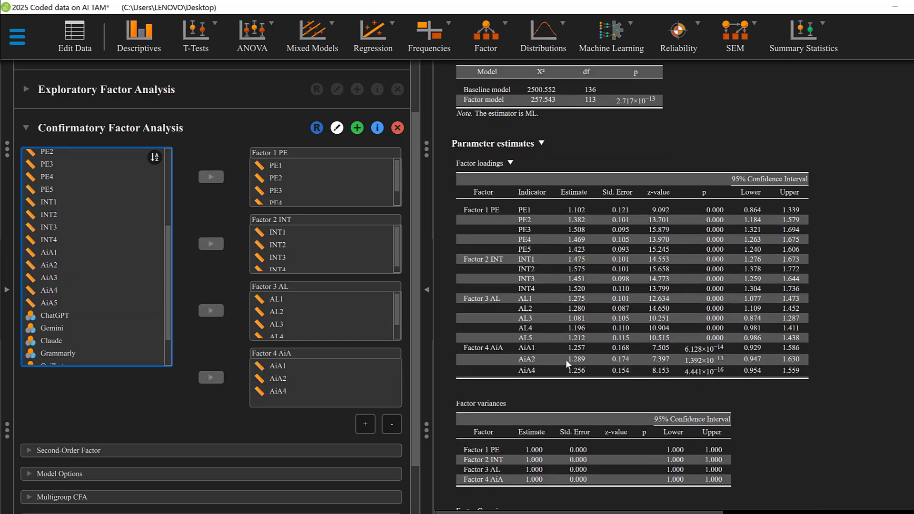
scroll(542, 153, "up", 4)
scroll(141, 421, "down", 1)
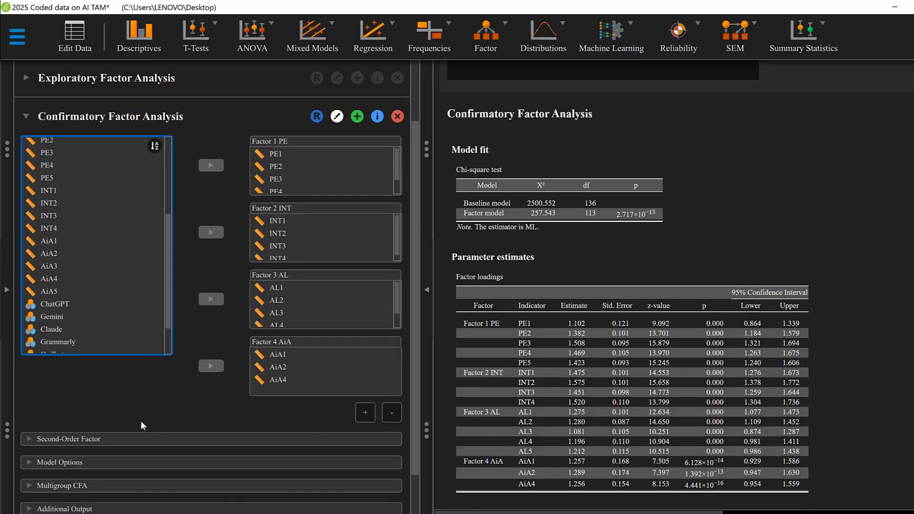
scroll(56, 429, "down", 1)
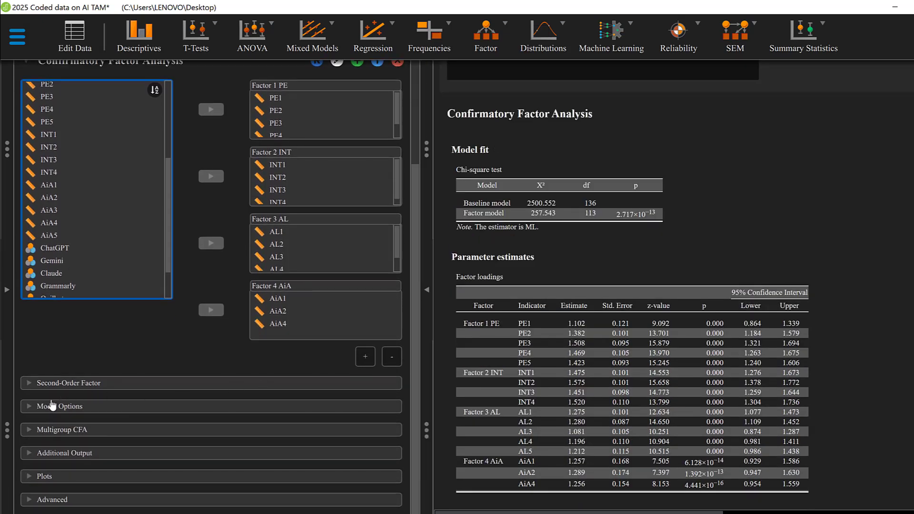
- Expand the model options and keep Factor variances as the identification method
left_click(53, 406)
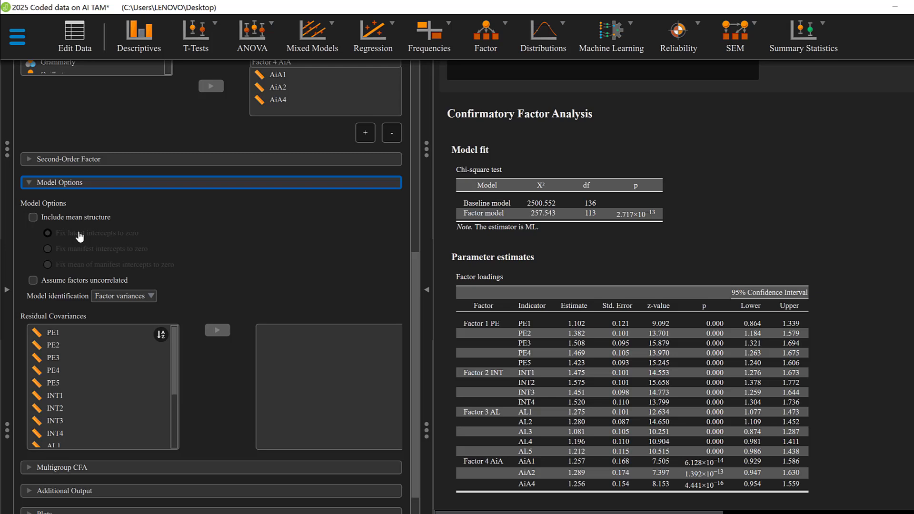
scroll(69, 335, "down", 2)
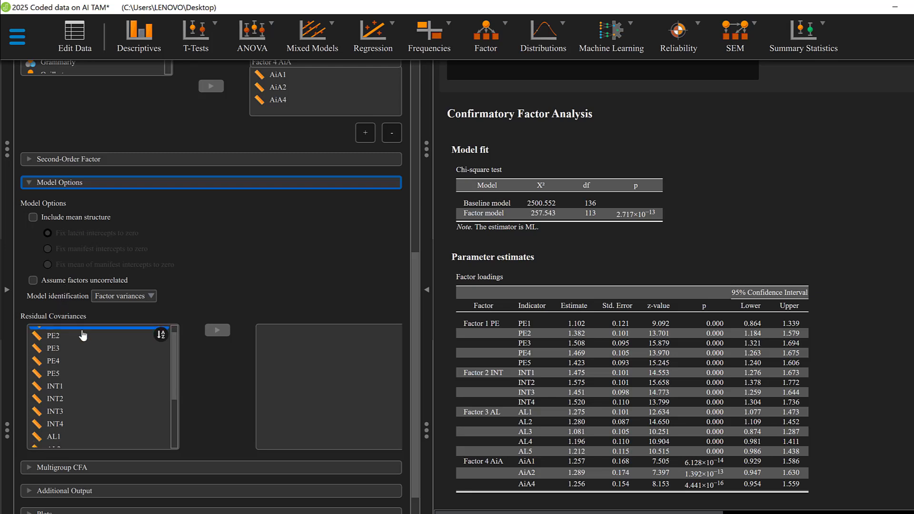
left_click(126, 297)
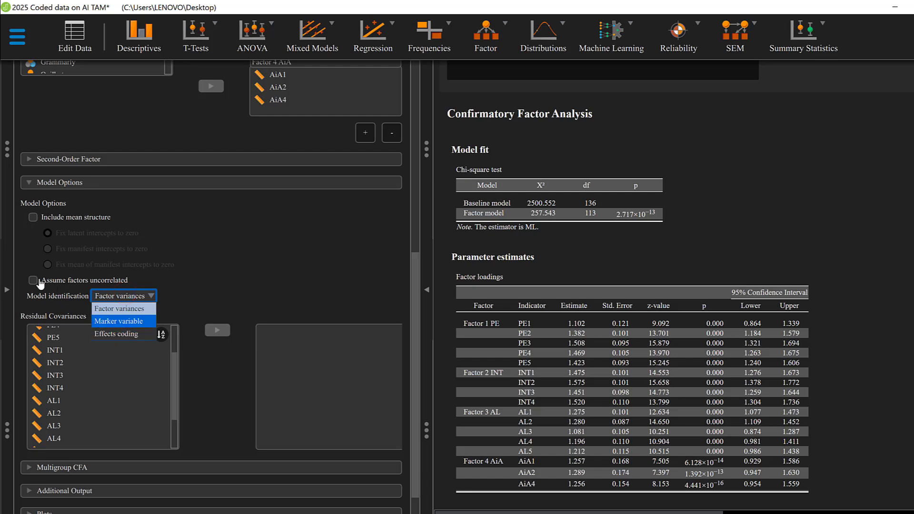
left_click(219, 270)
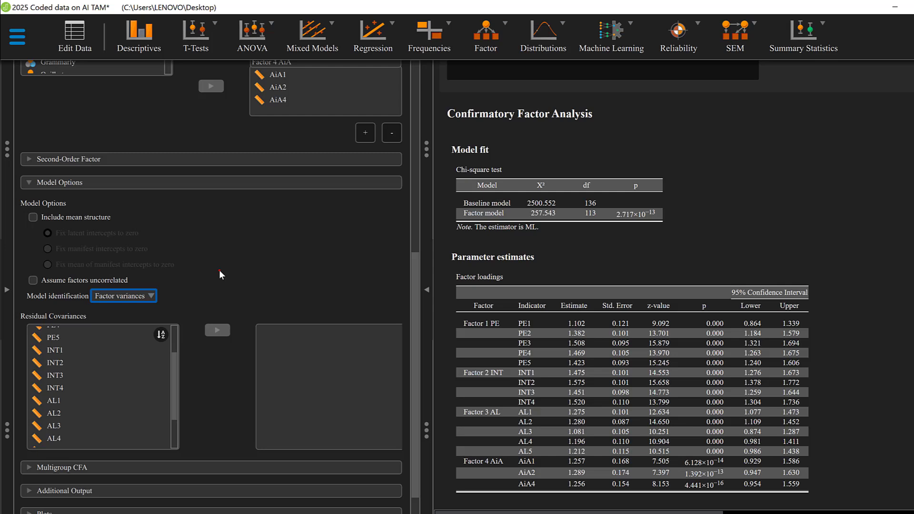
- Inspect the multigroup CFA invariance choices without changing them, then expand Additional Output
scroll(171, 288, "down", 1)
scroll(172, 288, "down", 1)
scroll(81, 324, "down", 2)
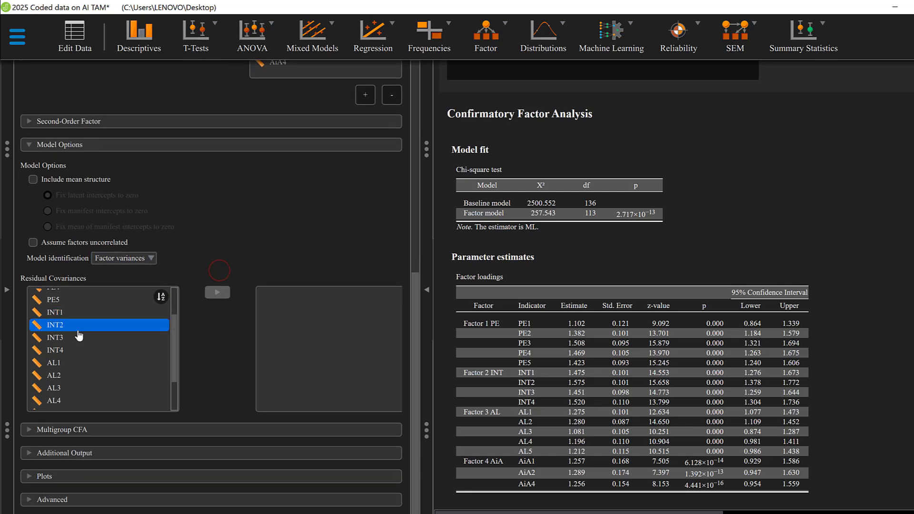
left_click(75, 430)
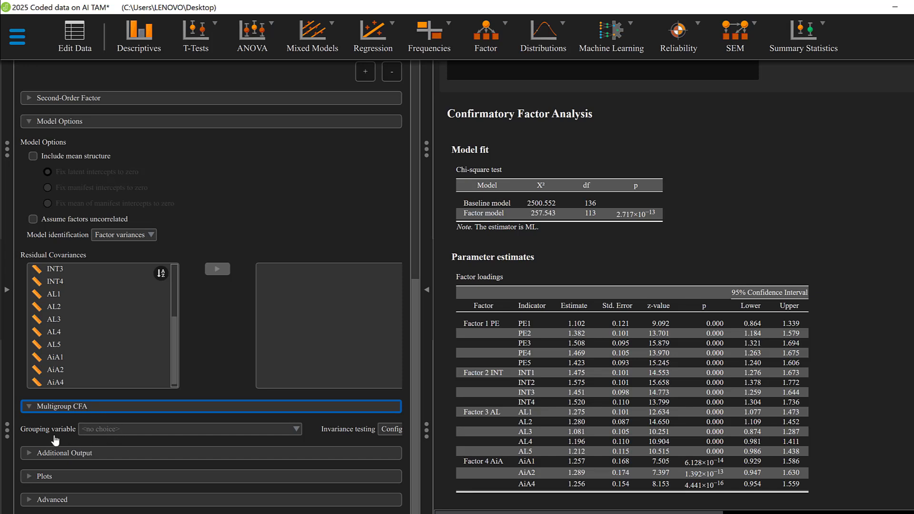
left_click(391, 434)
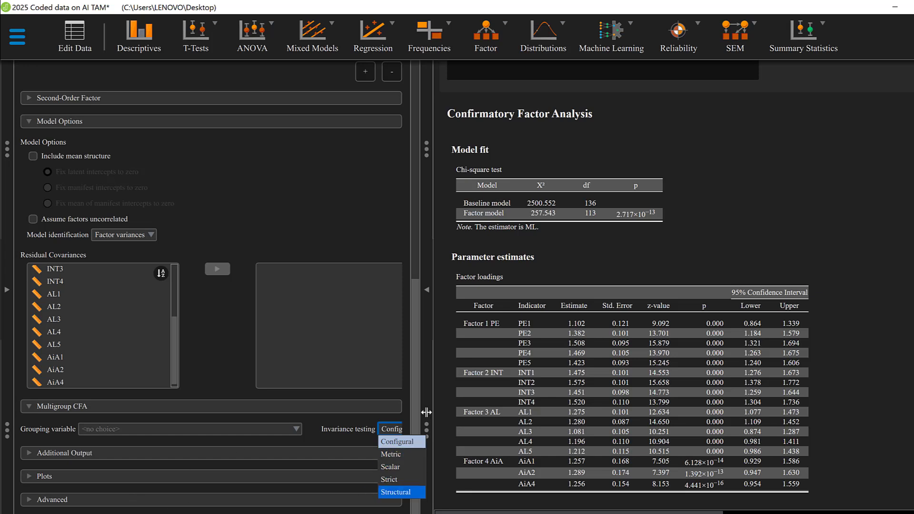
left_click(311, 230)
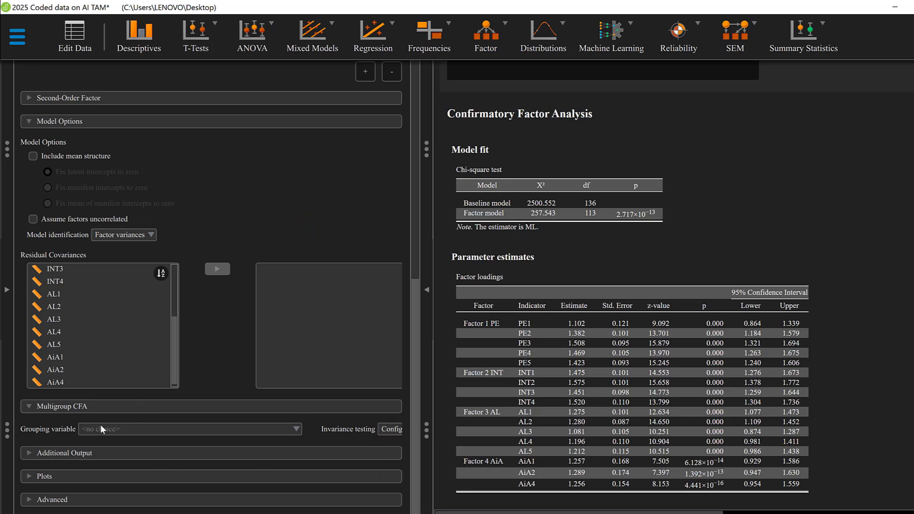
left_click(61, 453)
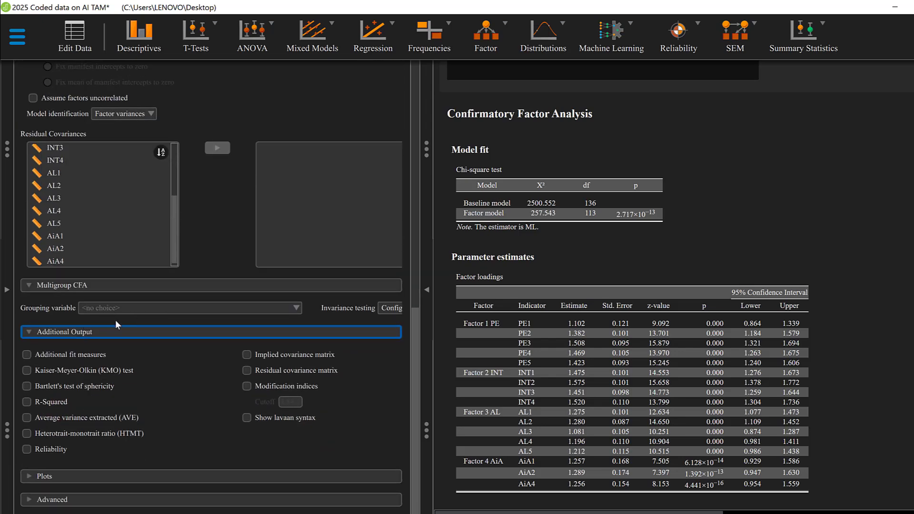
- Enable additional fit measures, KMO, Bartlett's test of sphericity and R-squared
left_click(27, 356)
left_click(27, 370)
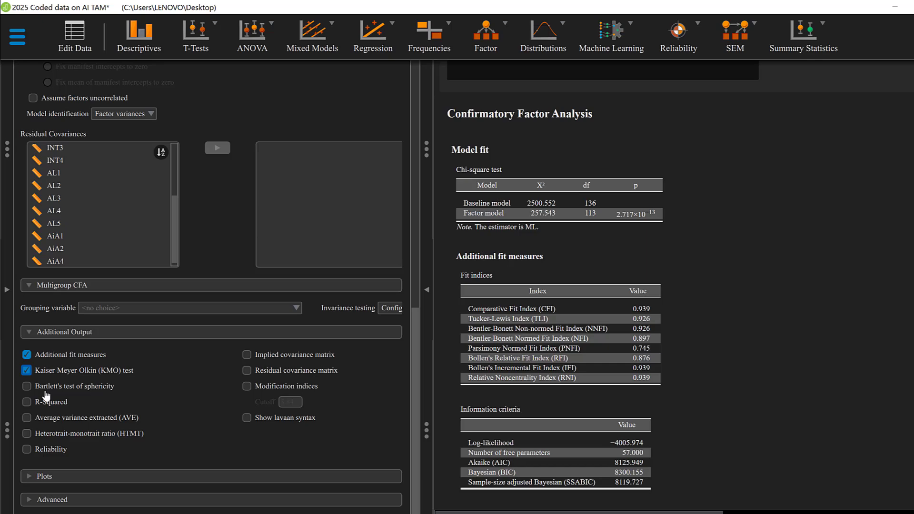
left_click(27, 386)
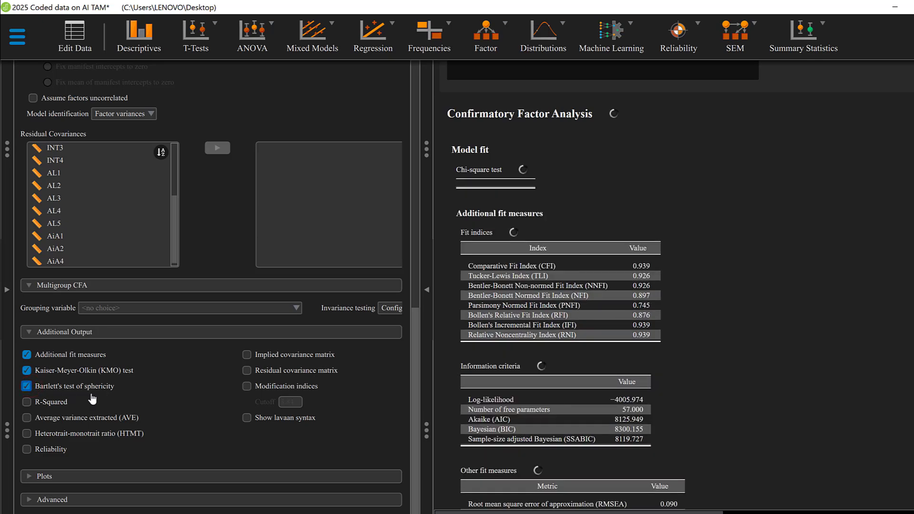
left_click(27, 401)
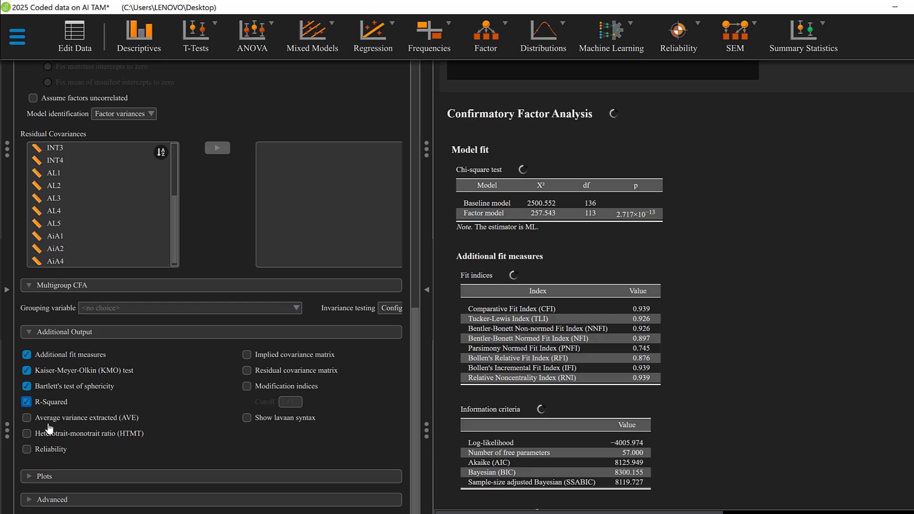
- Add AVE, HTMT, reliability estimates and modification indices with cutoff 3.84
left_click(27, 418)
left_click(28, 434)
left_click(37, 454)
left_click(247, 387)
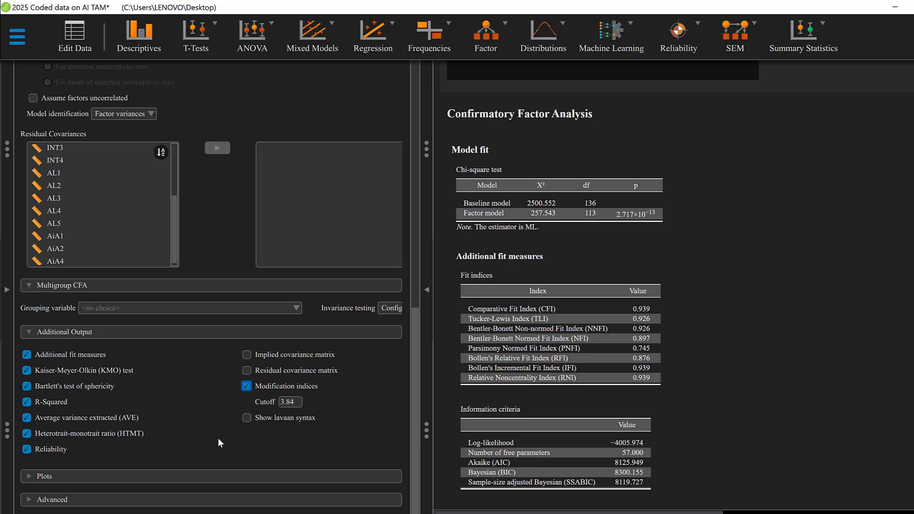
left_click(44, 476)
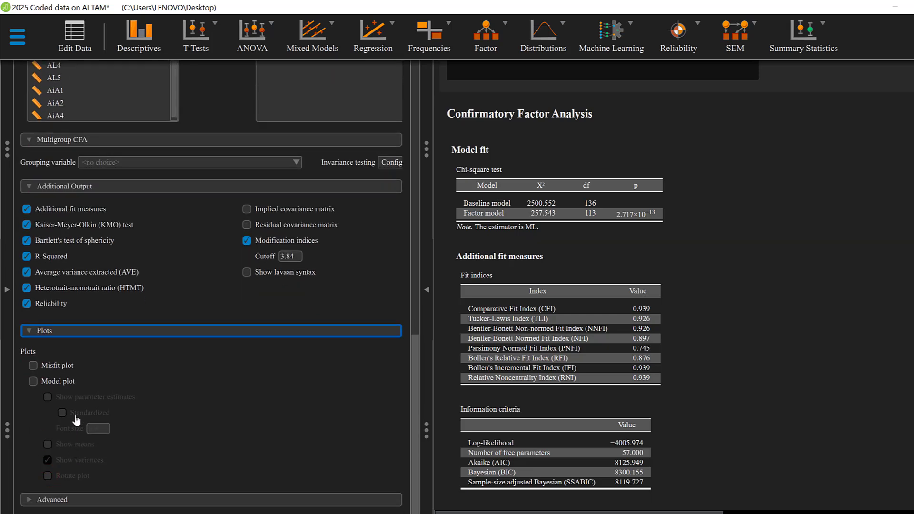
- Request a CFA model plot and show the advanced settings (Lavaan, auto estimator, 95% CI, FIML)
left_click(33, 381)
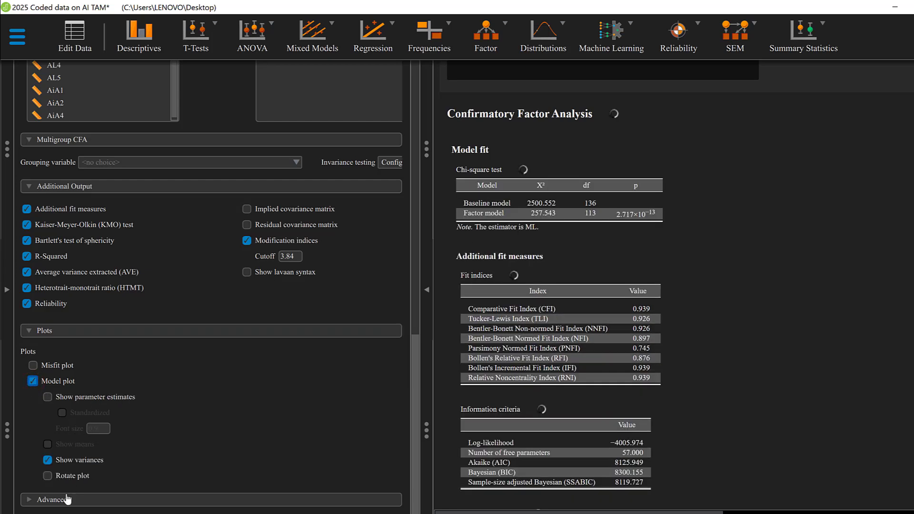
left_click(67, 499)
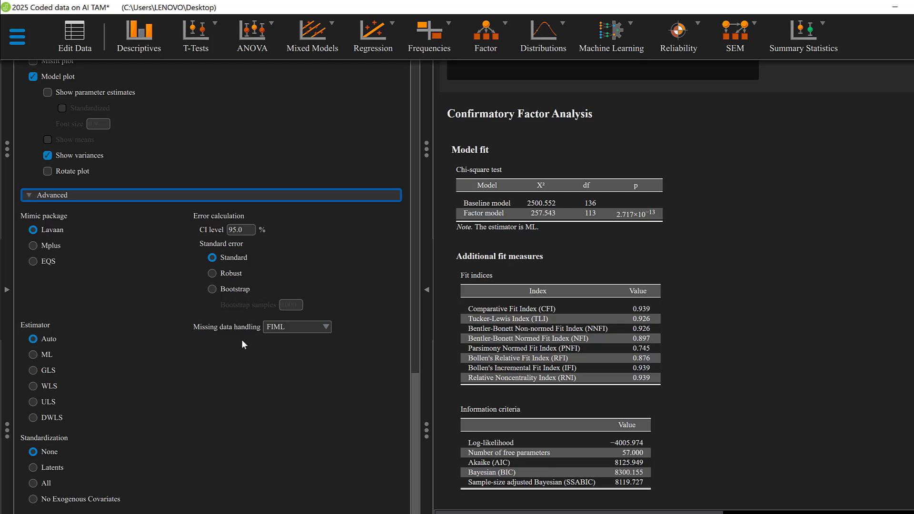
left_click(305, 327)
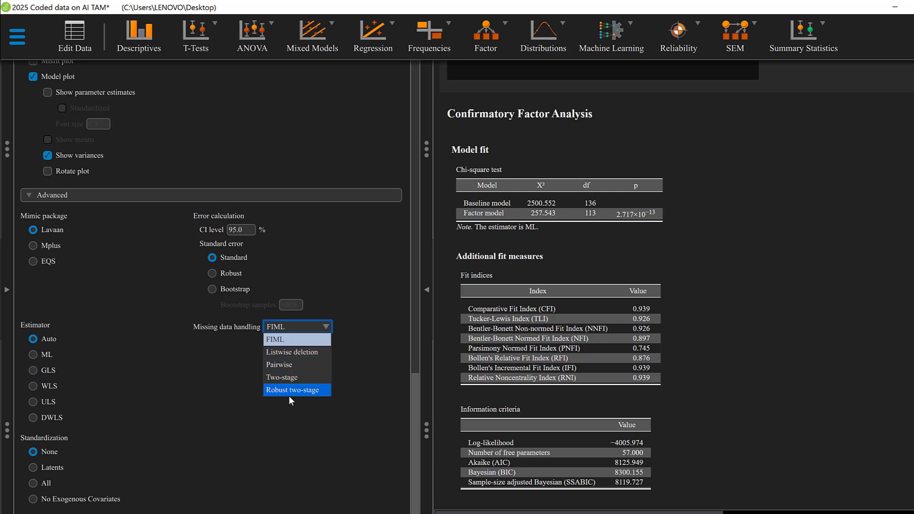
left_click(118, 370)
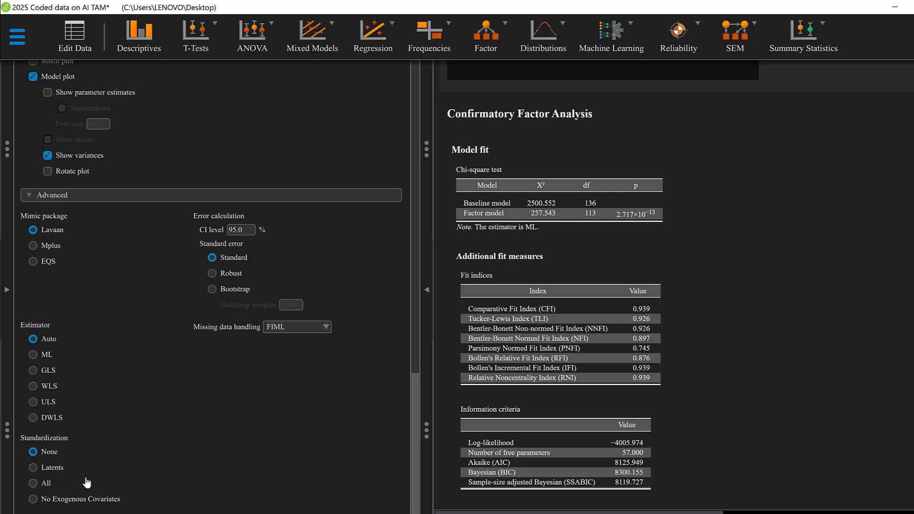
scroll(116, 290, "up", 15)
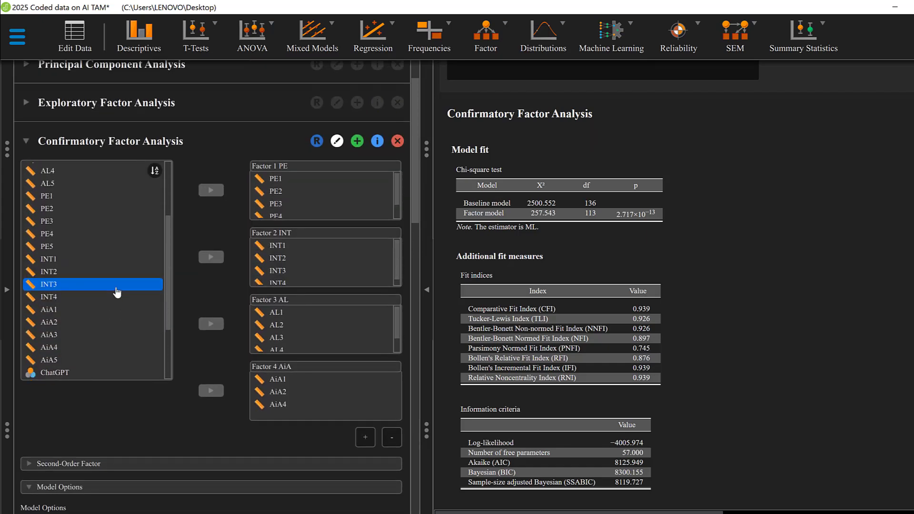
- Expand the Second-Order Factor settings, which list Factor 1 PE through Factor 4 AiA
left_click(106, 464)
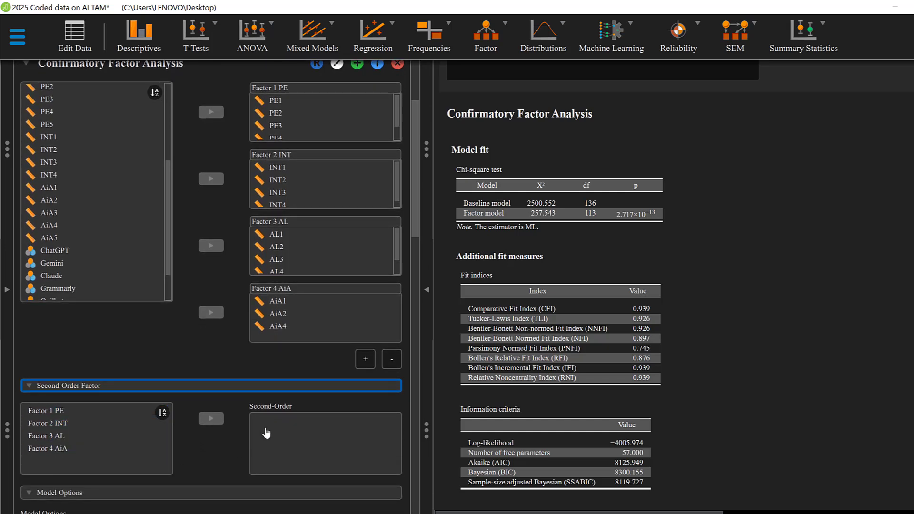
scroll(205, 443, "down", 5)
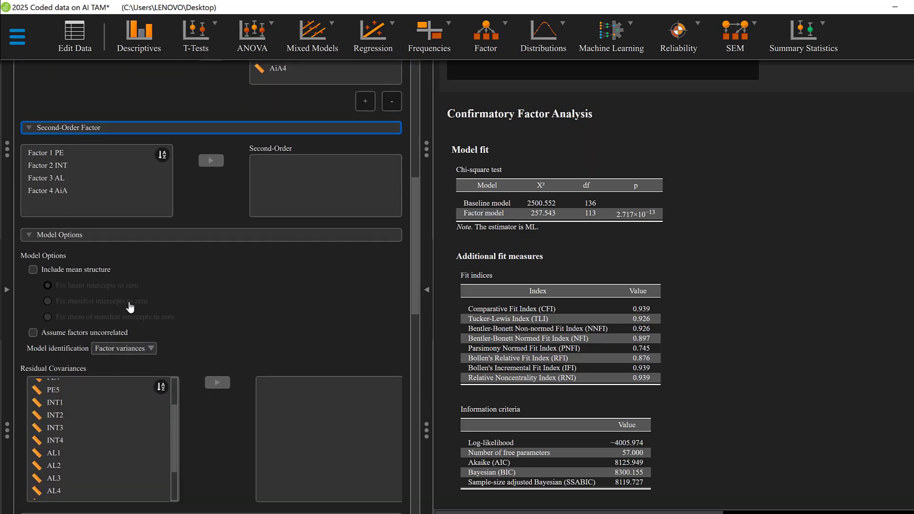
- Scroll the results to review the path diagram and fit indices (CFI 0.939, TLI 0.926, RMSEA 0.090)
scroll(582, 245, "up", 3)
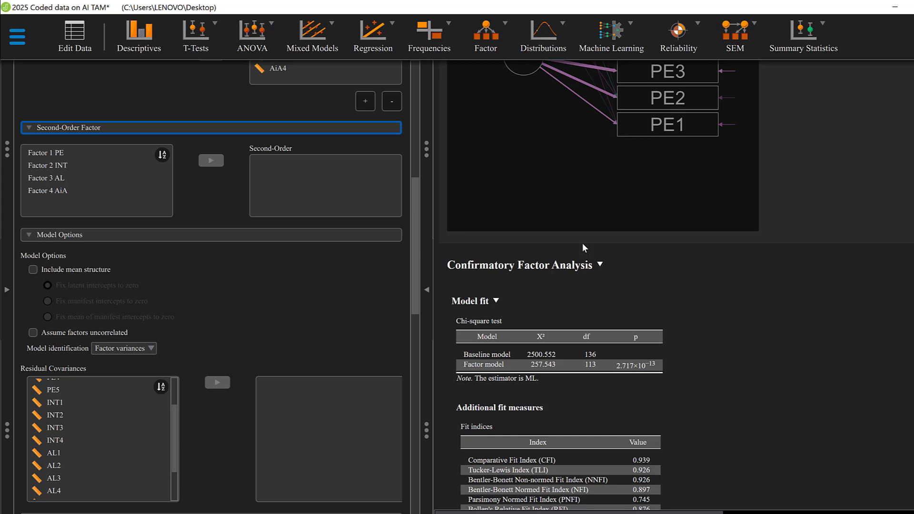
scroll(581, 243, "down", 2)
scroll(575, 248, "up", 6)
scroll(575, 249, "up", 3)
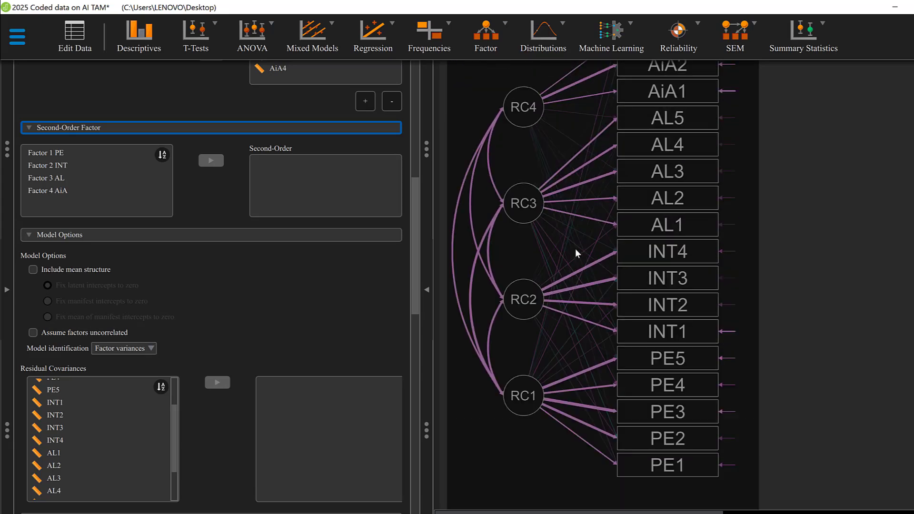
scroll(544, 255, "down", 9)
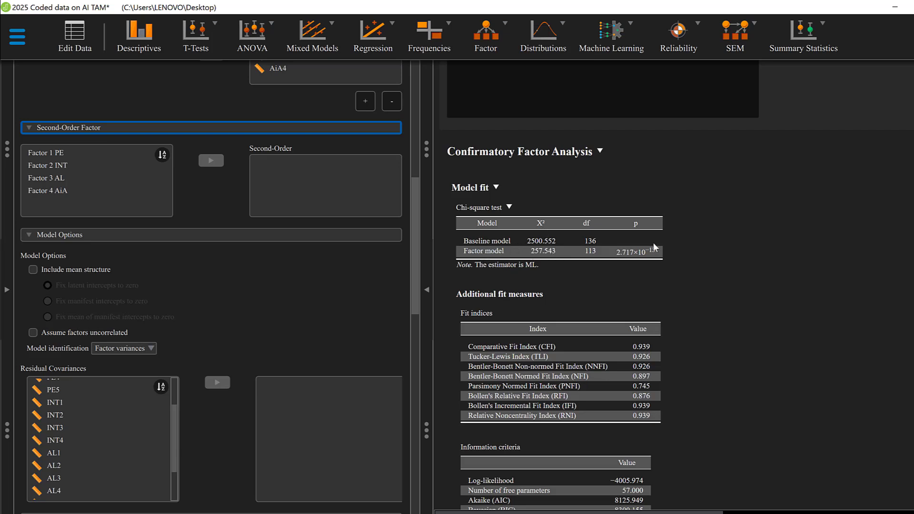
scroll(622, 268, "down", 1)
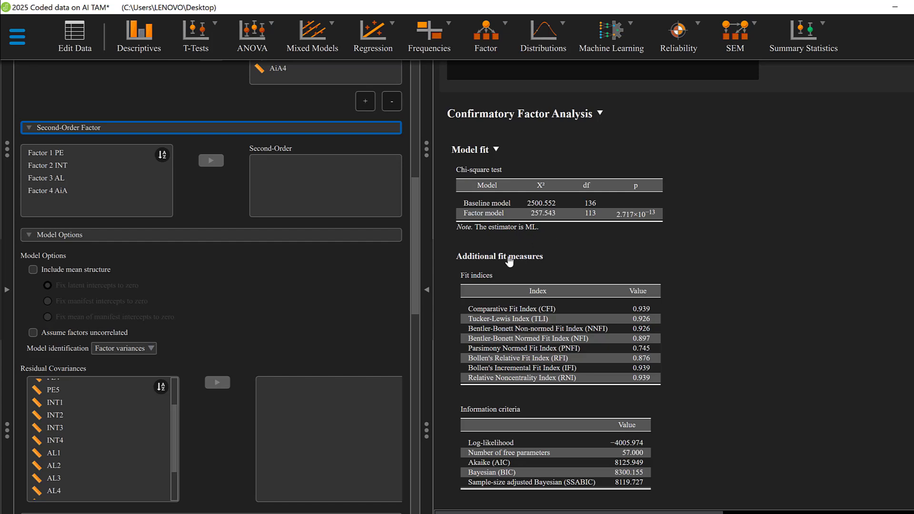
scroll(509, 261, "down", 2)
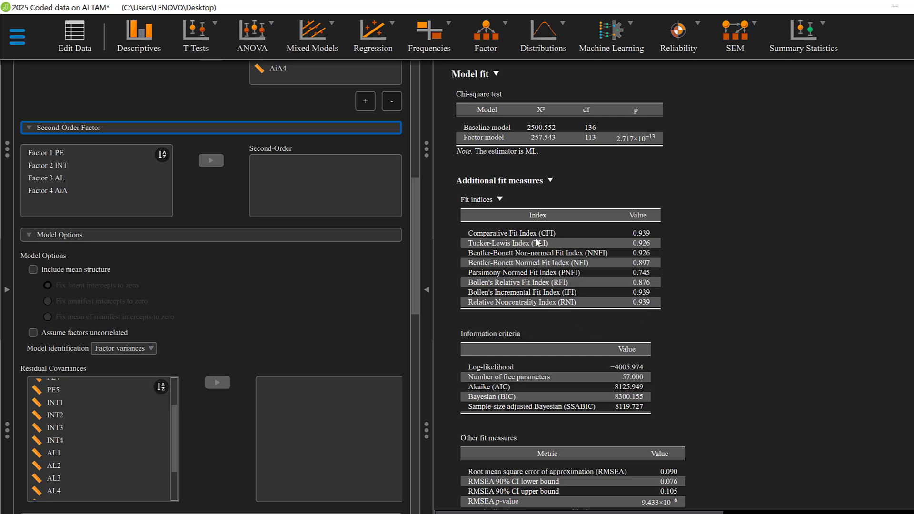
- Switch to the Word document 'SEM Template of Technology Acceptance and Use'
left_click(543, 513)
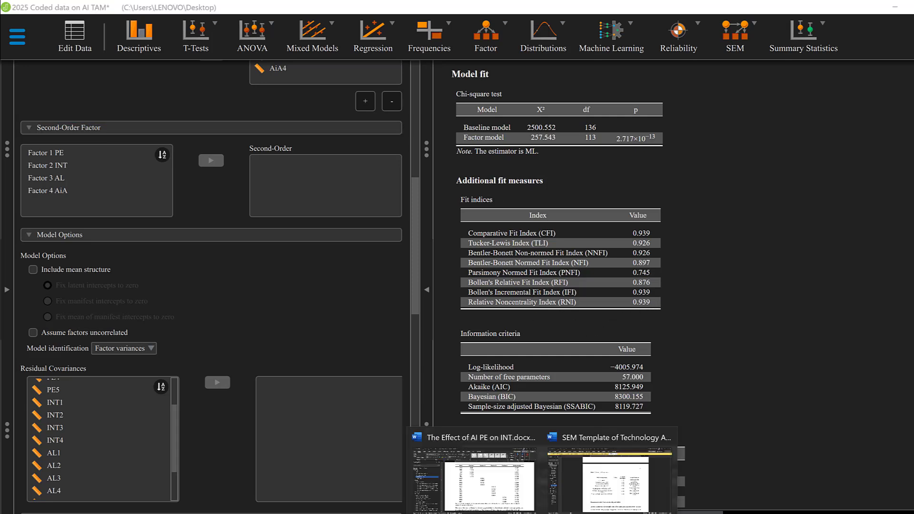
left_click(598, 479)
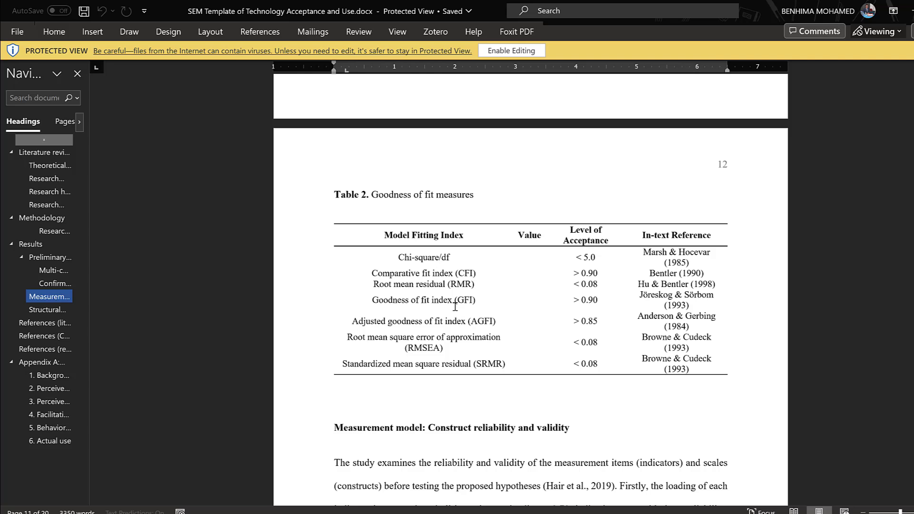
- Return to JASP and review KMO 0.932, Bartlett's χ² 2381.099 and the indicator R² values
left_click(212, 510)
scroll(589, 309, "down", 4)
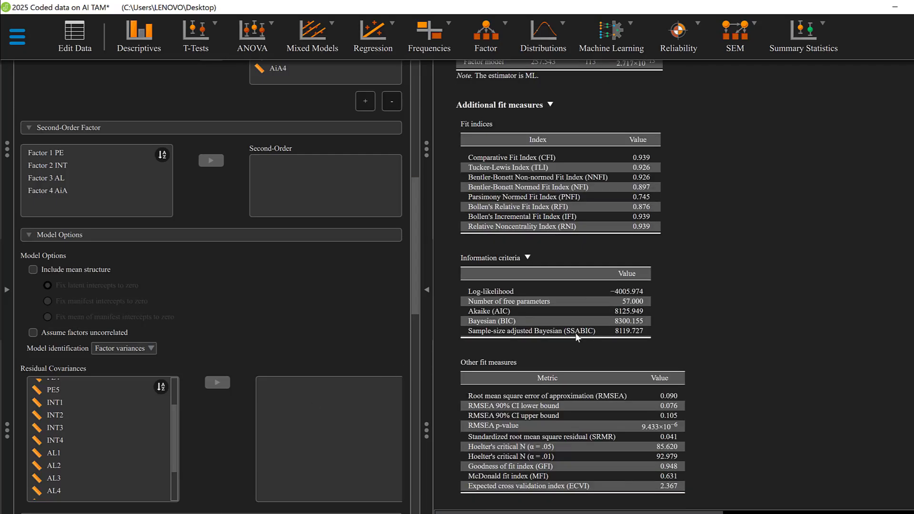
scroll(567, 374, "down", 7)
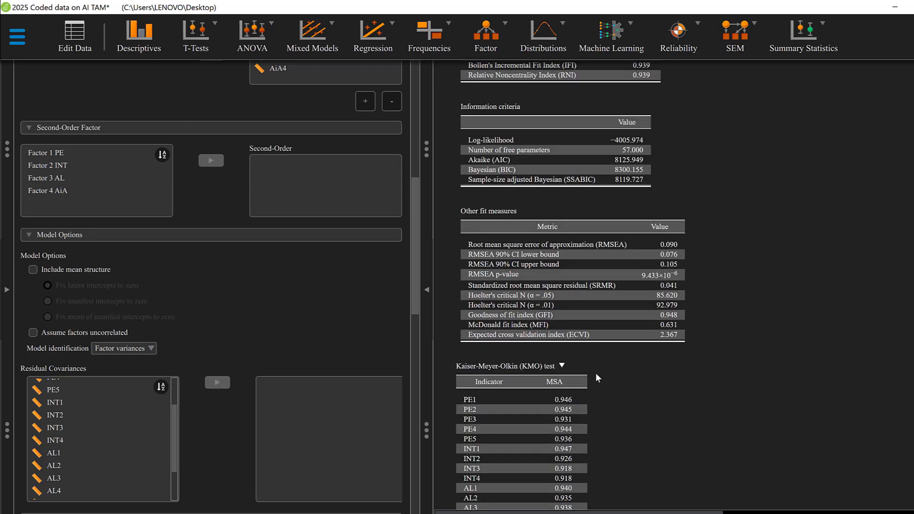
scroll(567, 377, "down", 9)
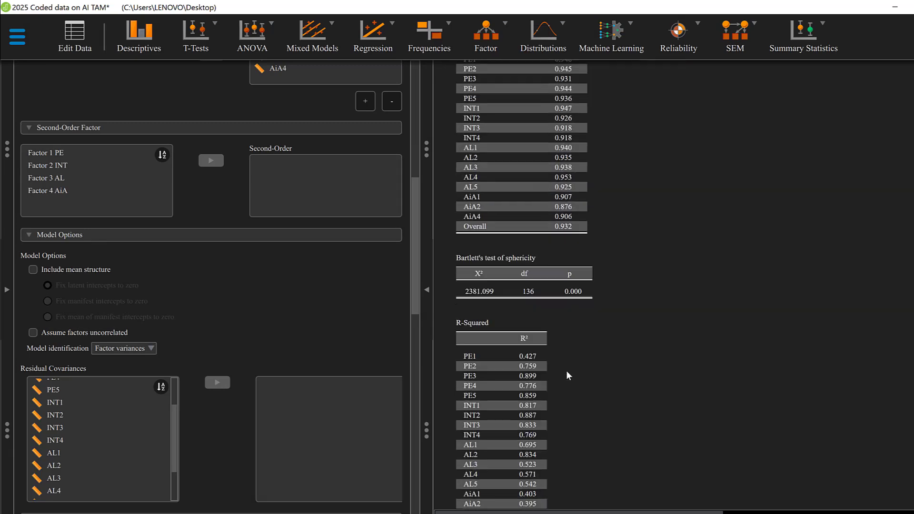